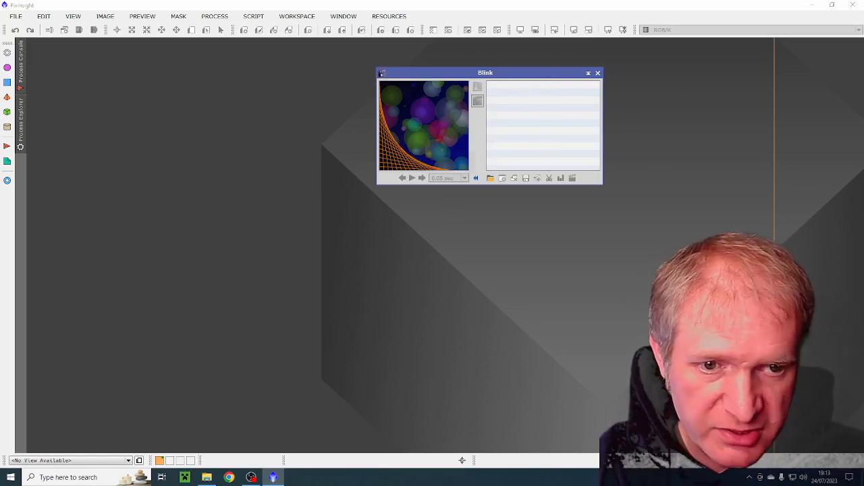
- Load the 240-second Andromeda light frames into Blink from the file explorer and play the sequence briefly, with the Blink window clear of the image
{"action": "key", "text": "alt+Tab"}
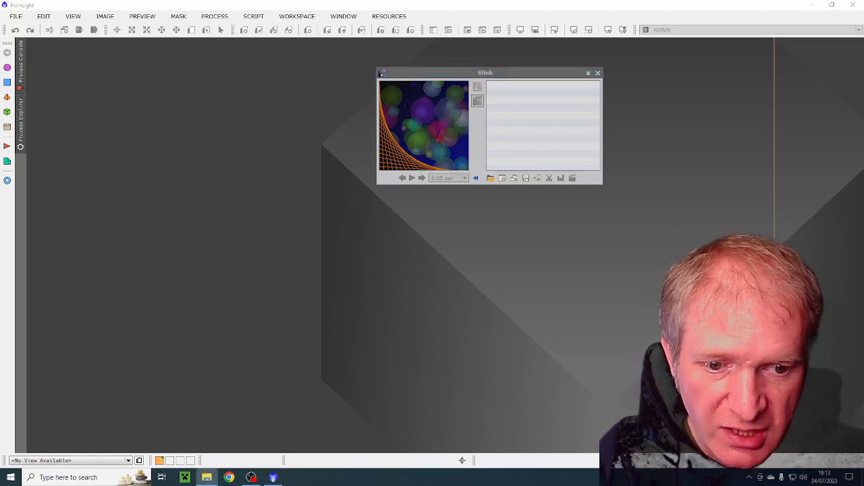
{"action": "left_click_drag", "start_coordinate": [621, 147], "coordinate": [531, 137]}
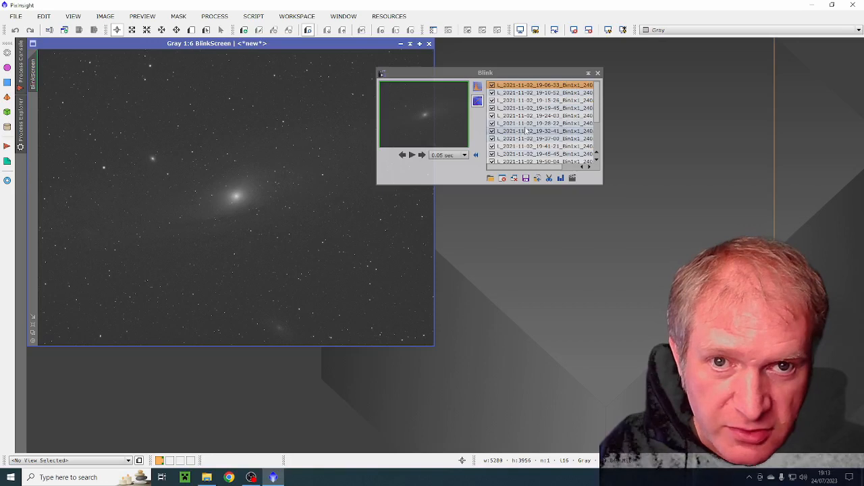
{"action": "left_click_drag", "start_coordinate": [524, 72], "coordinate": [612, 64]}
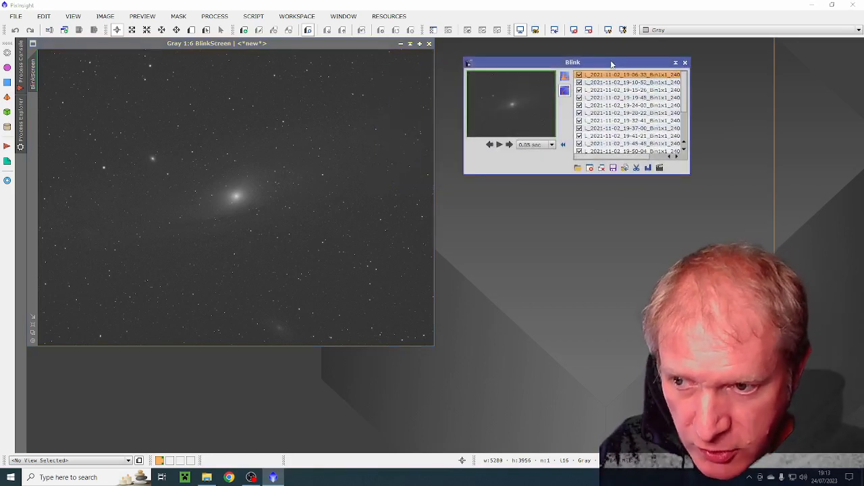
{"action": "left_click", "coordinate": [499, 143]}
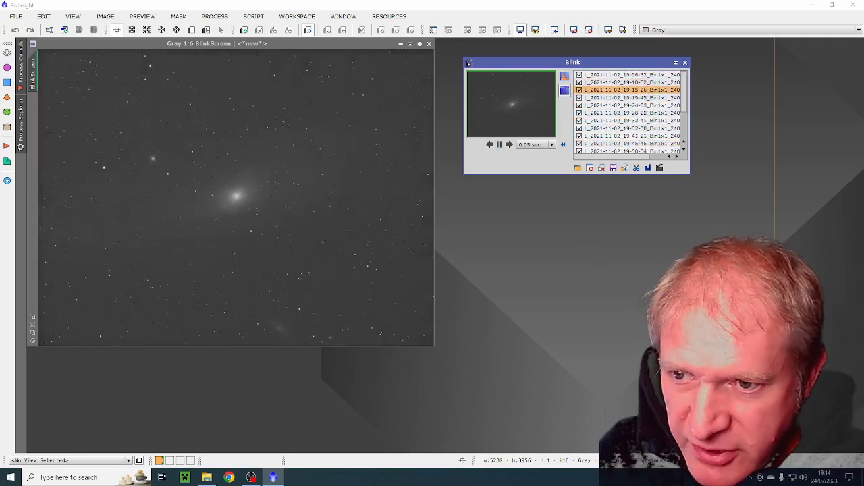
{"action": "left_click", "coordinate": [500, 146]}
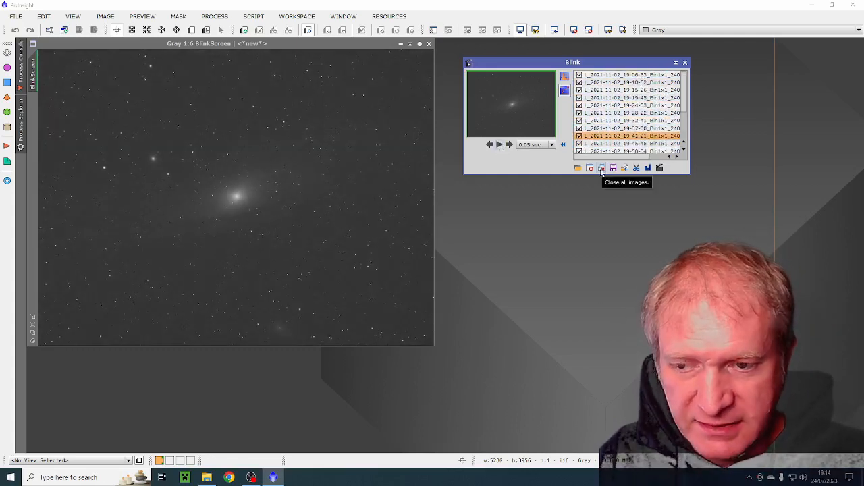
- Select the first five frames in Blink and exclude them from blinking, leaving the sixth frame included
{"action": "left_click", "coordinate": [594, 75]}
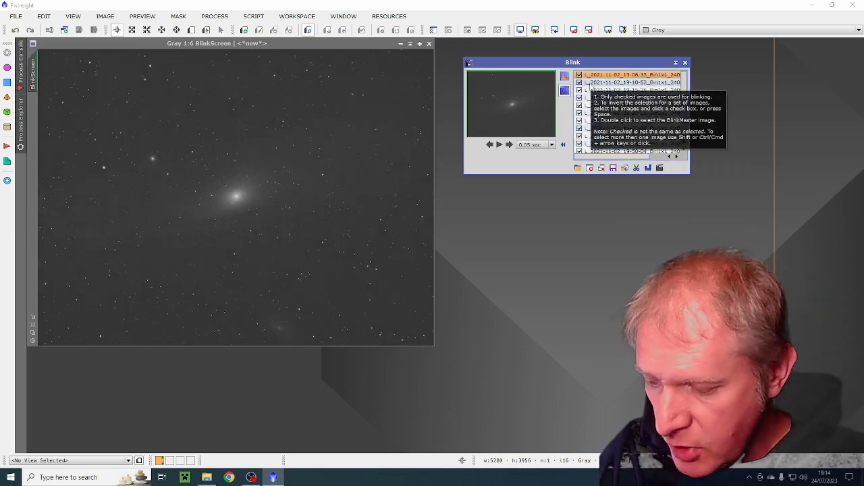
{"action": "left_click", "coordinate": [590, 85], "text": "ctrl"}
{"action": "left_click", "coordinate": [591, 90], "text": "ctrl"}
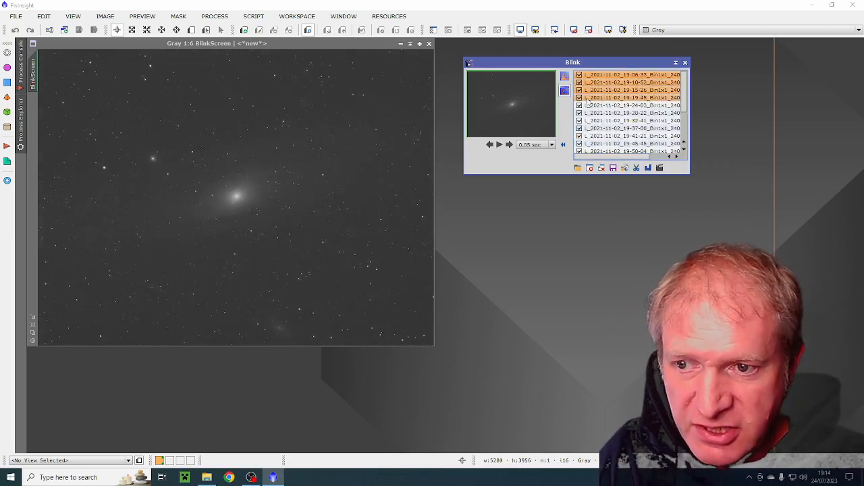
{"action": "left_click", "coordinate": [588, 98], "text": "ctrl"}
{"action": "left_click", "coordinate": [588, 105], "text": "ctrl"}
{"action": "left_click", "coordinate": [580, 114]}
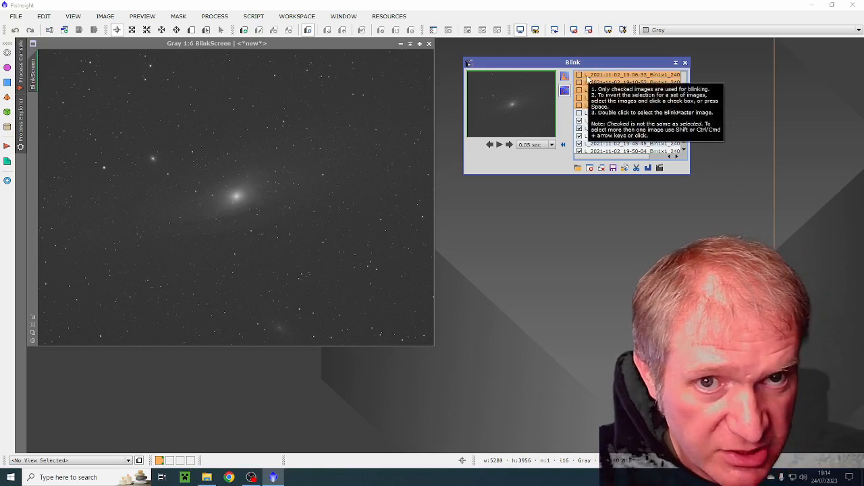
{"action": "left_click", "coordinate": [579, 112]}
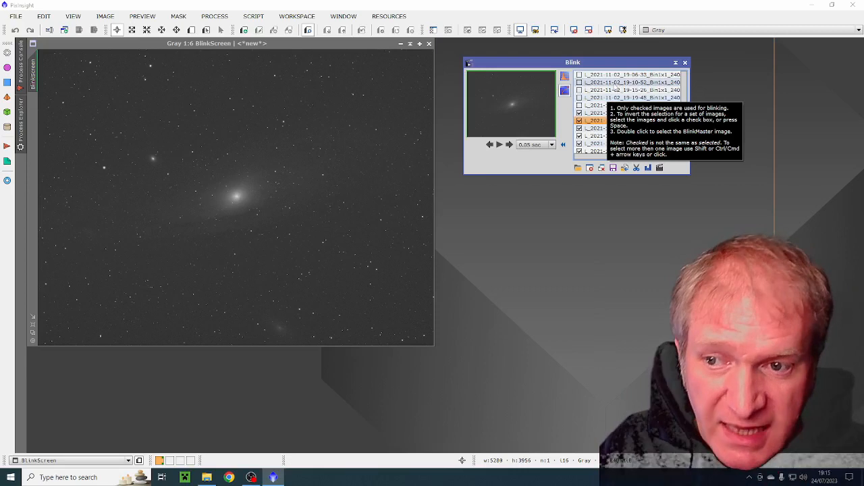
- Select the five consecutive frames from L_2021-11-04_22-10-55 through L_2021-11-07_18-27-05 in Blink
{"action": "left_click", "coordinate": [609, 75]}
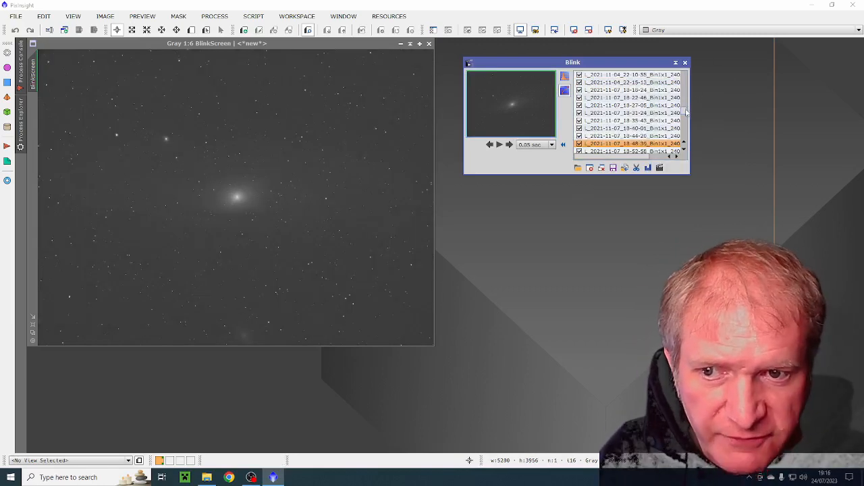
{"action": "left_click", "coordinate": [611, 76]}
{"action": "left_click", "coordinate": [579, 75]}
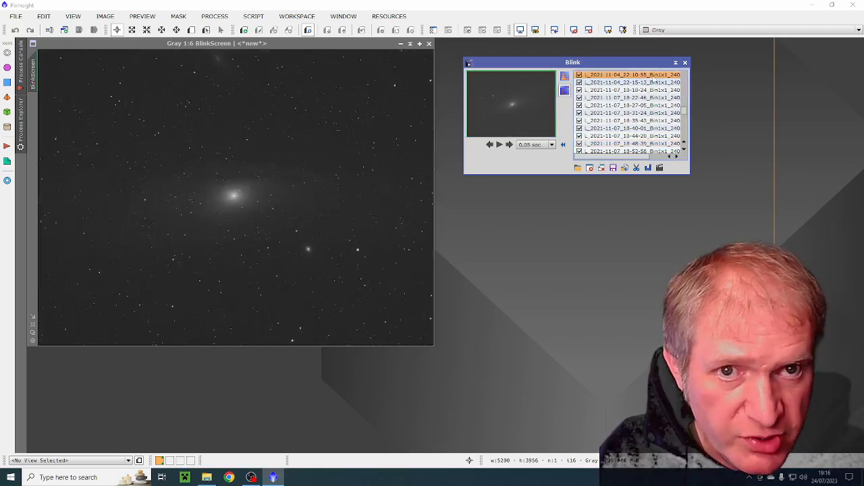
{"action": "left_click", "coordinate": [596, 83], "text": "shift"}
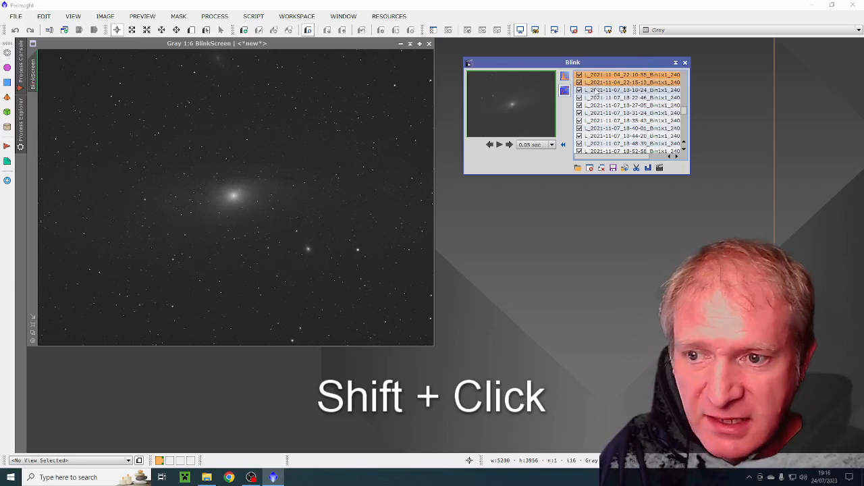
{"action": "left_click", "coordinate": [595, 90], "text": "shift"}
{"action": "left_click", "coordinate": [593, 99], "text": "shift"}
{"action": "left_click", "coordinate": [592, 106], "text": "shift"}
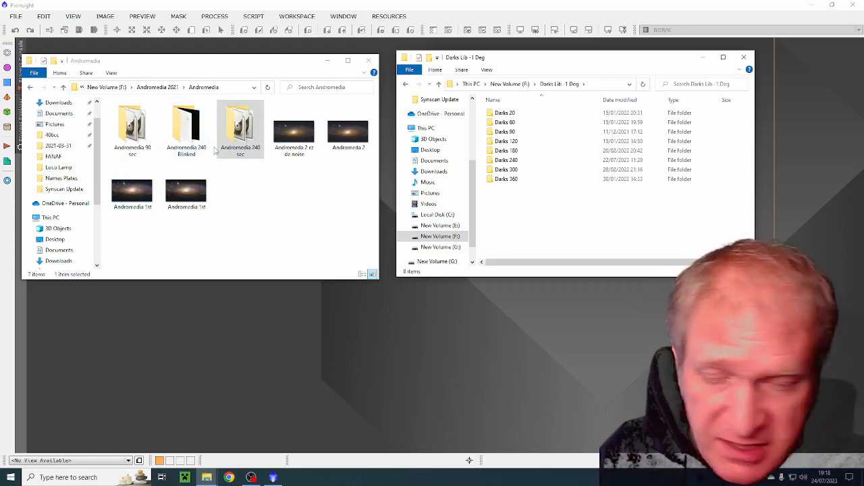
- Examine the light frames in the Andromedia 240 Blinked folder and the calibration folders in Andromedia 2021
{"action": "double_click", "coordinate": [188, 131]}
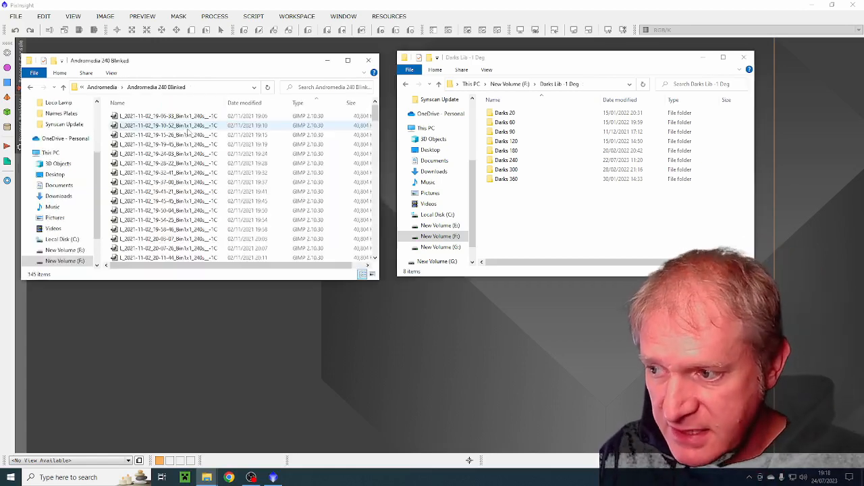
{"action": "scroll", "coordinate": [374, 120], "scroll_direction": "down", "scroll_amount": 1}
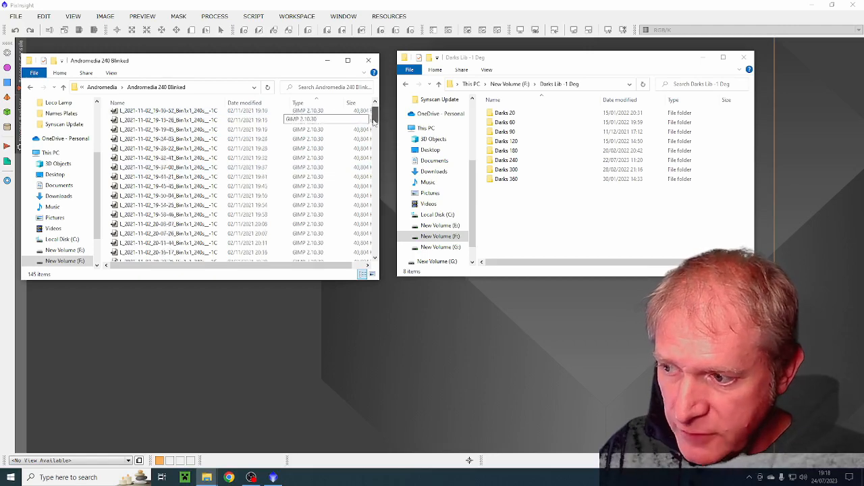
{"action": "scroll", "coordinate": [374, 120], "scroll_direction": "down", "scroll_amount": 3}
{"action": "scroll", "coordinate": [375, 123], "scroll_direction": "up", "scroll_amount": 3}
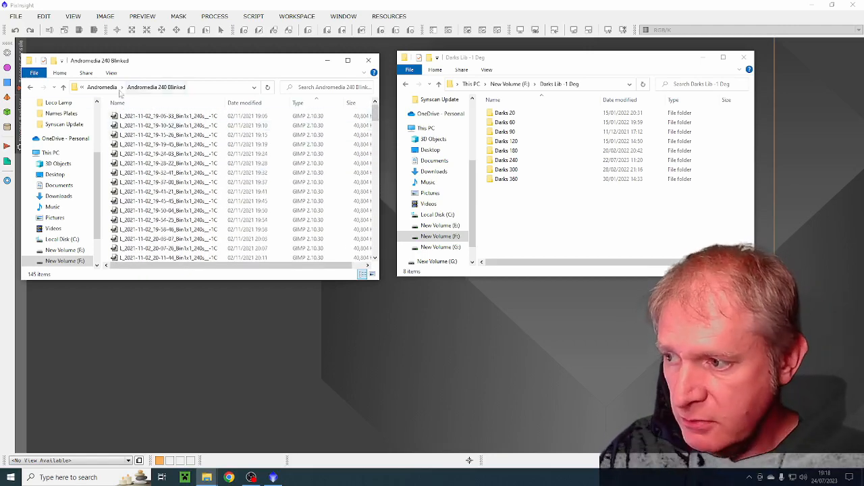
{"action": "left_click", "coordinate": [63, 87]}
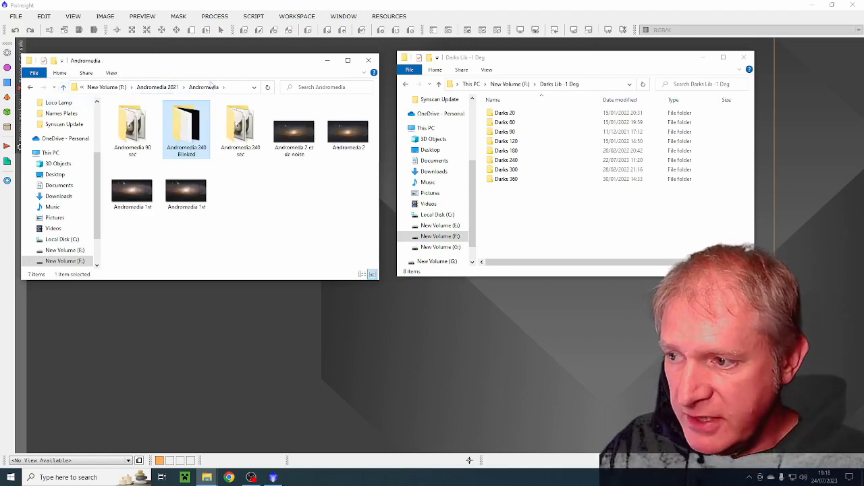
{"action": "left_click", "coordinate": [162, 89]}
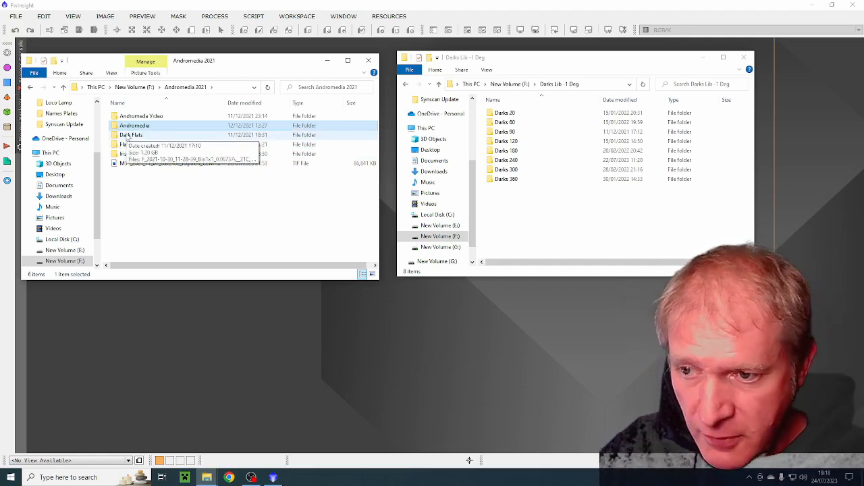
{"action": "left_click_drag", "start_coordinate": [518, 60], "coordinate": [509, 59]}
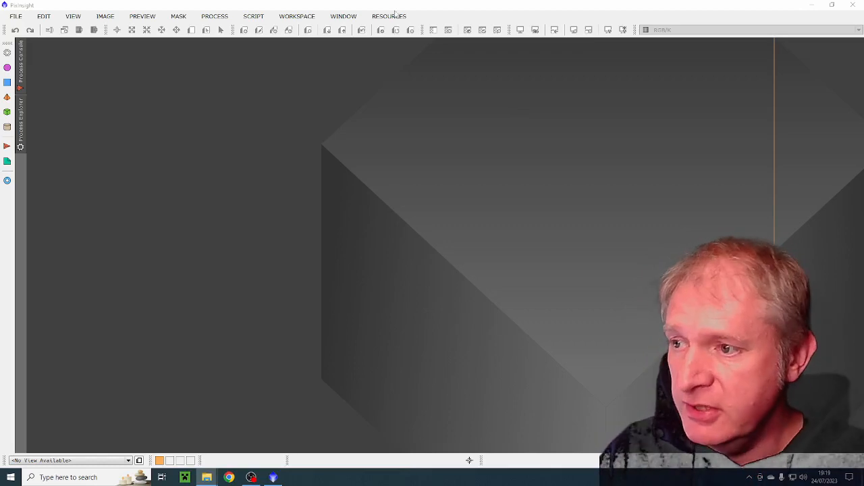
- Launch the WeightedBatchPreprocessing script and position its window higher on the workspace
{"action": "left_click", "coordinate": [258, 18]}
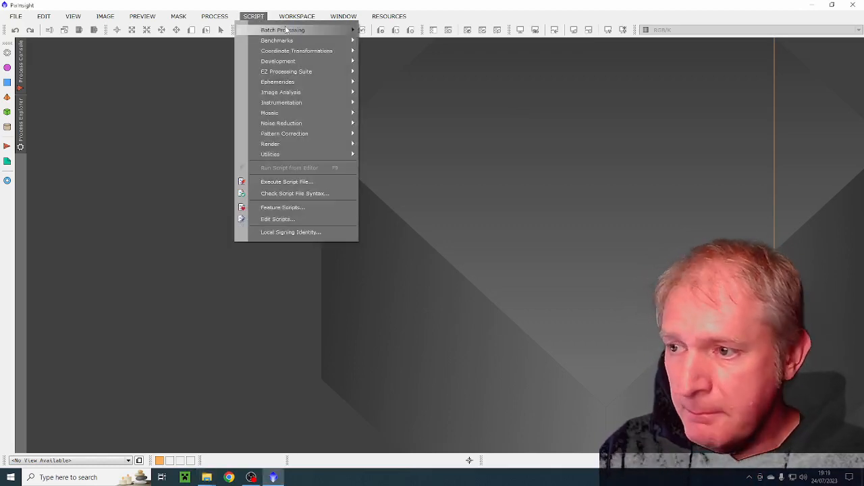
{"action": "mouse_move", "coordinate": [326, 31]}
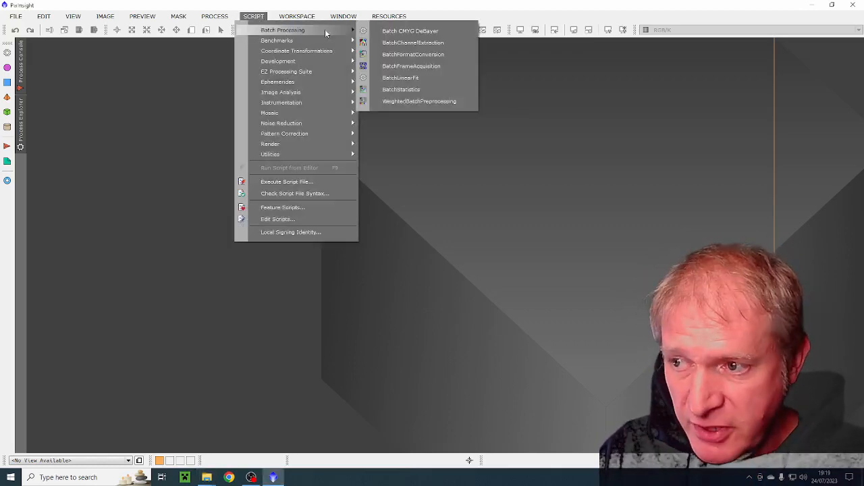
{"action": "left_click", "coordinate": [391, 103]}
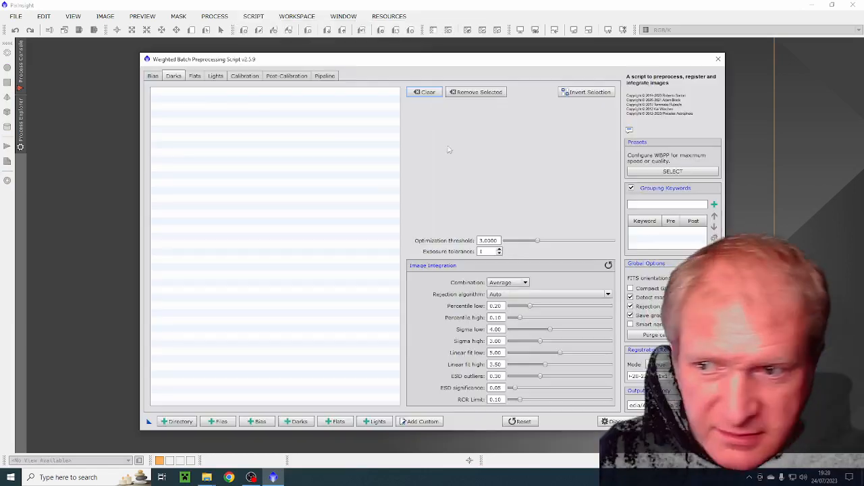
{"action": "left_click_drag", "start_coordinate": [462, 63], "coordinate": [458, 48]}
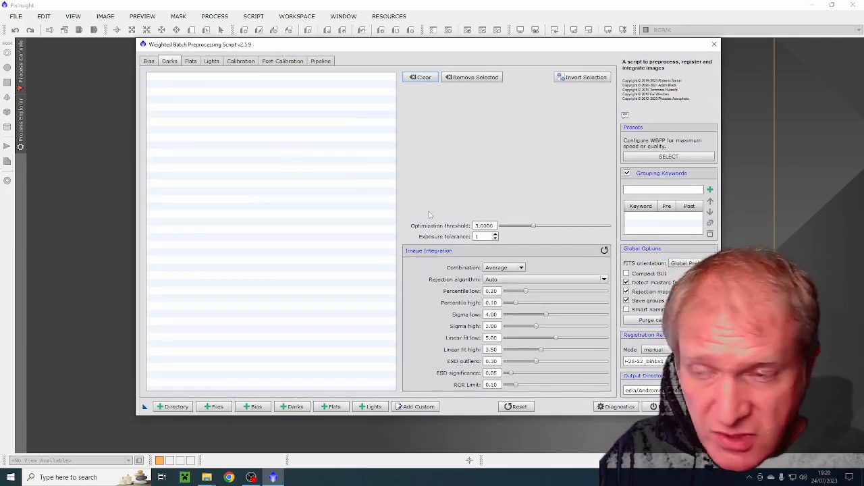
- Add the light frames L_2021-11-02_19-06-33 through L_2021-11-07_21-50-04 from the Andromedia 240 Blinked folder to the preprocessing script
{"action": "left_click", "coordinate": [212, 63]}
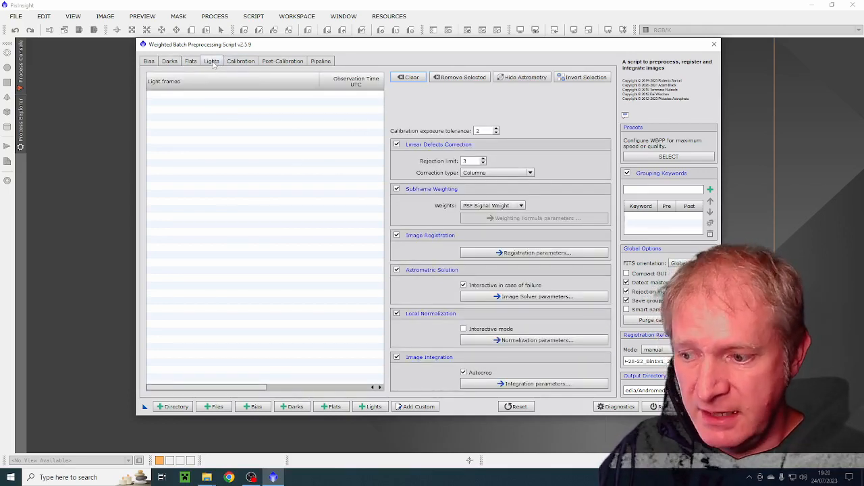
{"action": "left_click", "coordinate": [215, 408]}
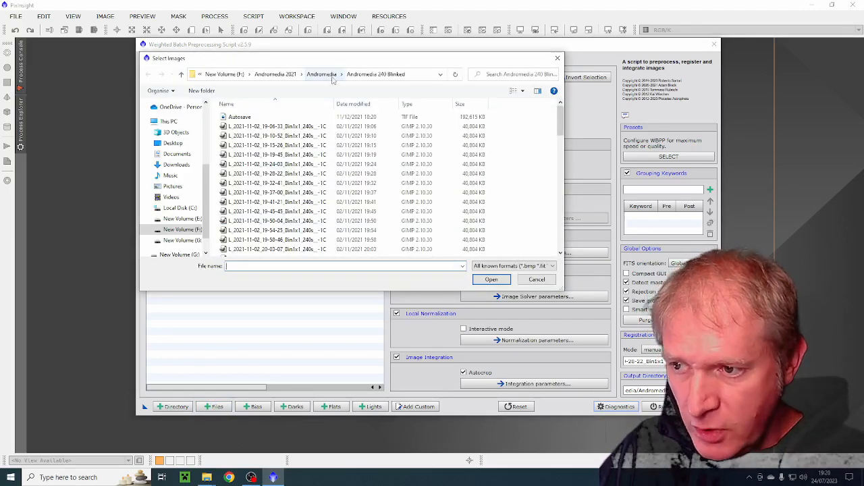
{"action": "left_click", "coordinate": [323, 74]}
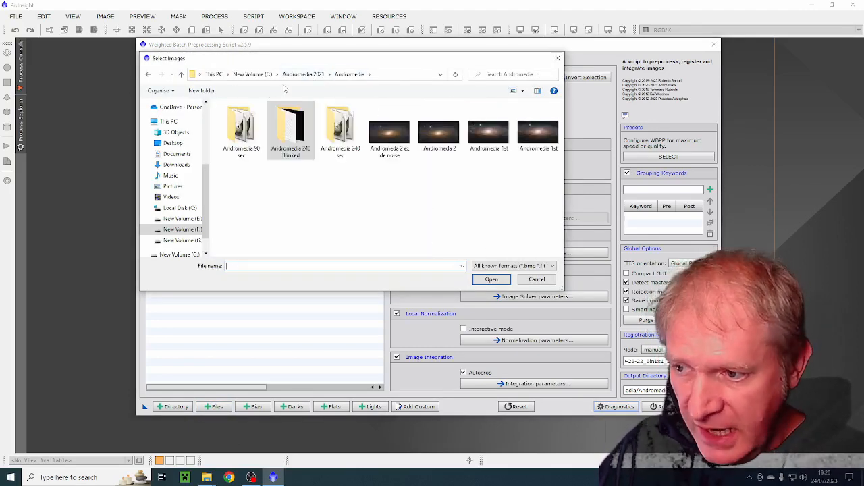
{"action": "double_click", "coordinate": [292, 126]}
{"action": "left_click", "coordinate": [288, 129]}
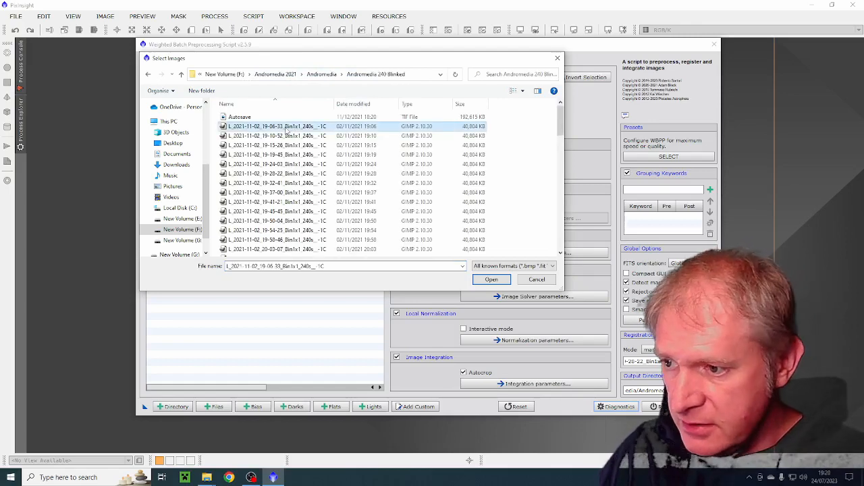
{"action": "left_click_drag", "start_coordinate": [564, 127], "coordinate": [564, 240]}
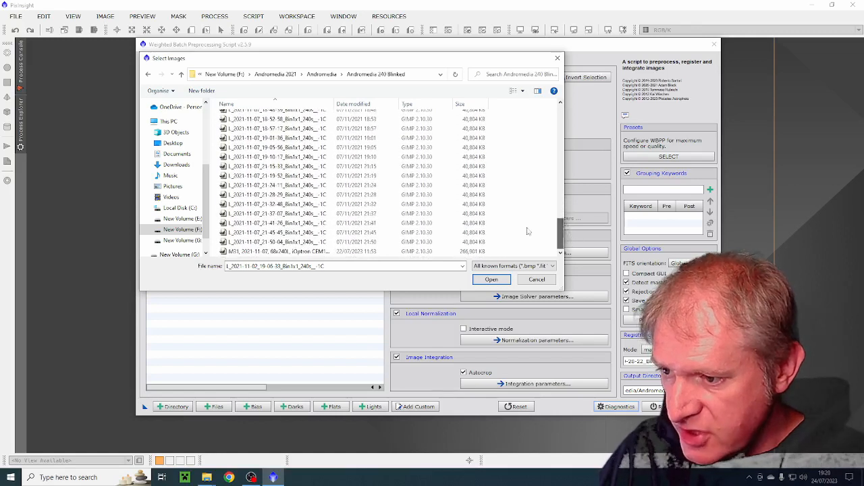
{"action": "left_click", "coordinate": [284, 242], "text": "shift"}
{"action": "left_click", "coordinate": [489, 280]}
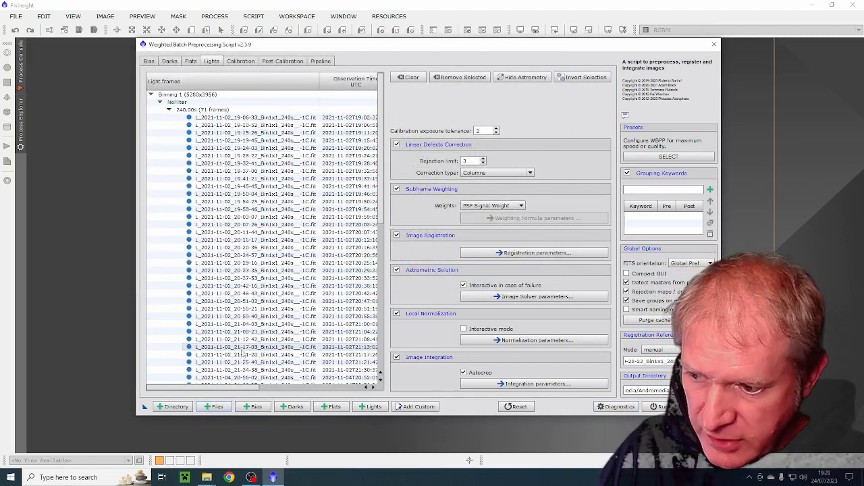
- Add the flat frames F_2021-10-30_11-26-52 through F_2021-10-30_11-28-09 from the Andromedia 2021 Flats folder to the script
{"action": "left_click", "coordinate": [191, 61]}
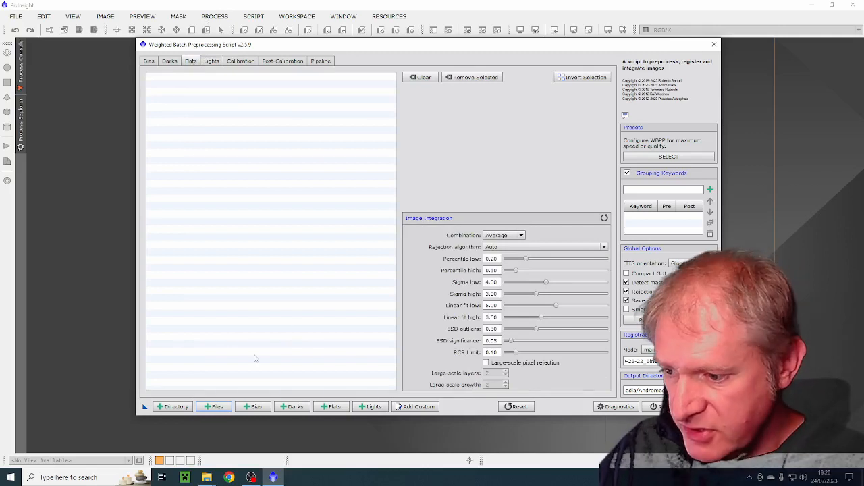
{"action": "left_click", "coordinate": [215, 407]}
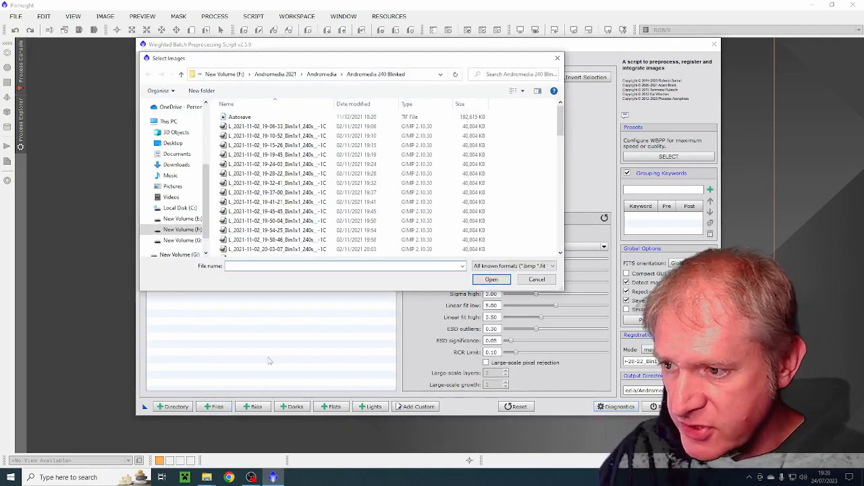
{"action": "left_click", "coordinate": [283, 75]}
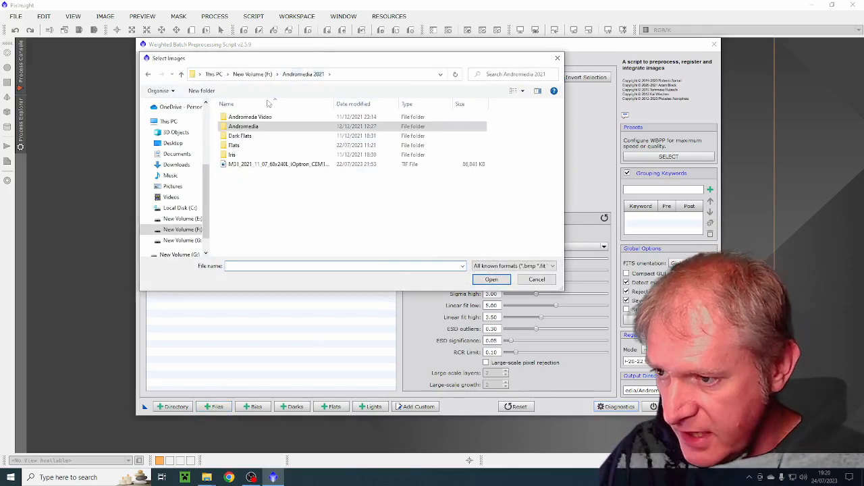
{"action": "double_click", "coordinate": [236, 145]}
{"action": "left_click", "coordinate": [277, 117]}
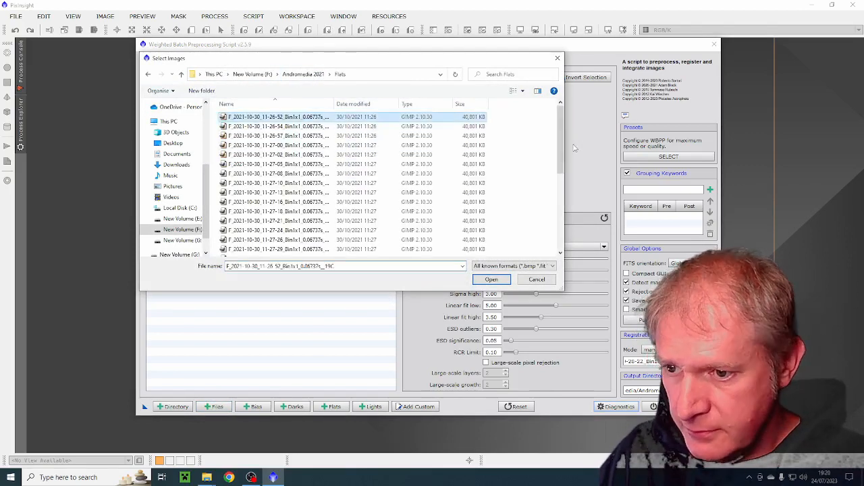
{"action": "scroll", "coordinate": [338, 202], "scroll_direction": "down", "scroll_amount": 6}
{"action": "left_click", "coordinate": [277, 233], "text": "shift"}
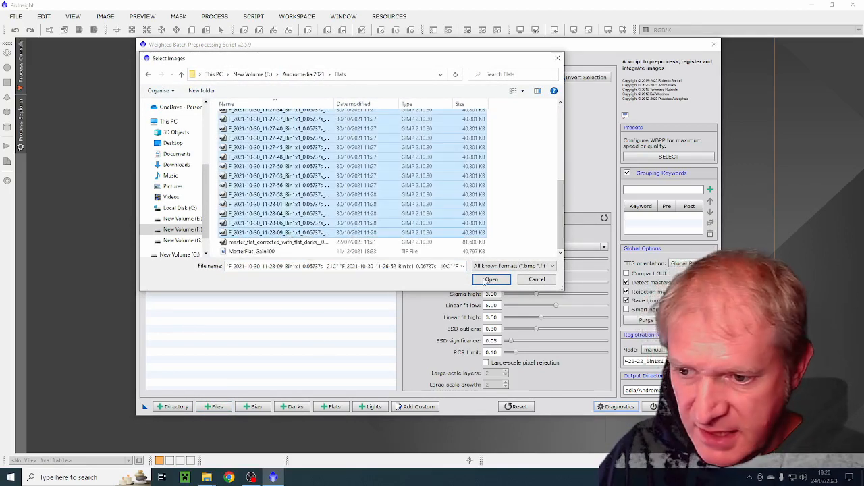
{"action": "left_click", "coordinate": [491, 279]}
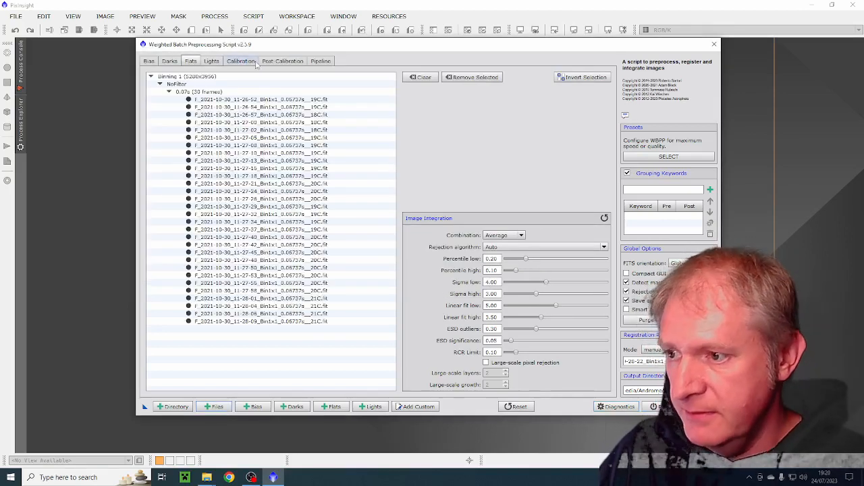
- Add the dark frames D_2021-11-20_18-53-42 through D_2021-11-20_19-50-24 from the Darks 240 folder in Darks Lib -1 Deg to the script
{"action": "left_click", "coordinate": [169, 62]}
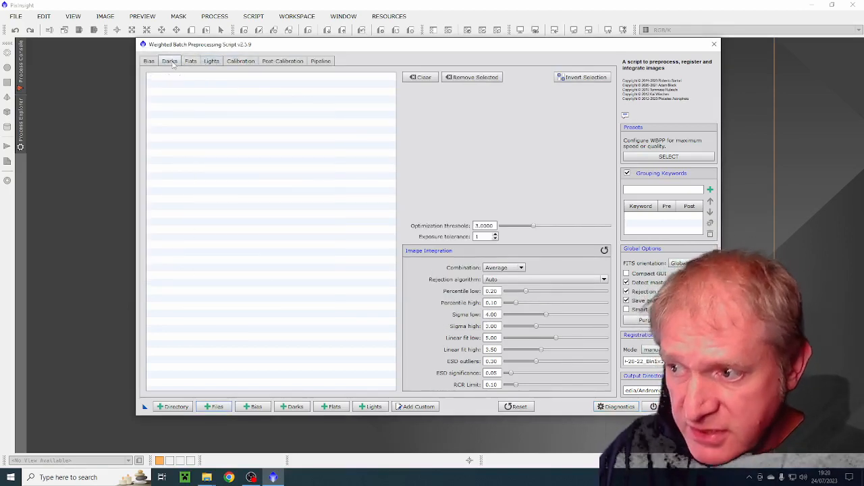
{"action": "left_click", "coordinate": [212, 409]}
{"action": "left_click", "coordinate": [253, 74]}
{"action": "left_click", "coordinate": [235, 127]}
{"action": "key", "text": "d"}
{"action": "double_click", "coordinate": [236, 133]}
{"action": "double_click", "coordinate": [235, 165]}
{"action": "left_click", "coordinate": [247, 119]}
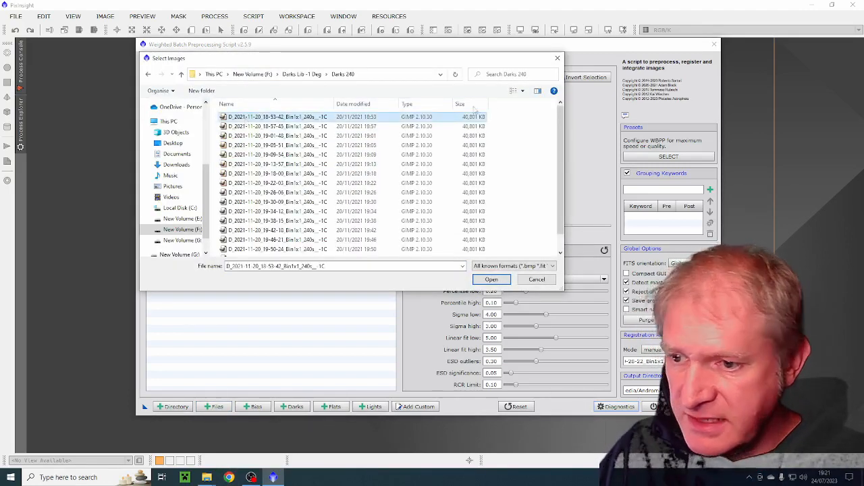
{"action": "left_click_drag", "start_coordinate": [558, 128], "coordinate": [558, 141]}
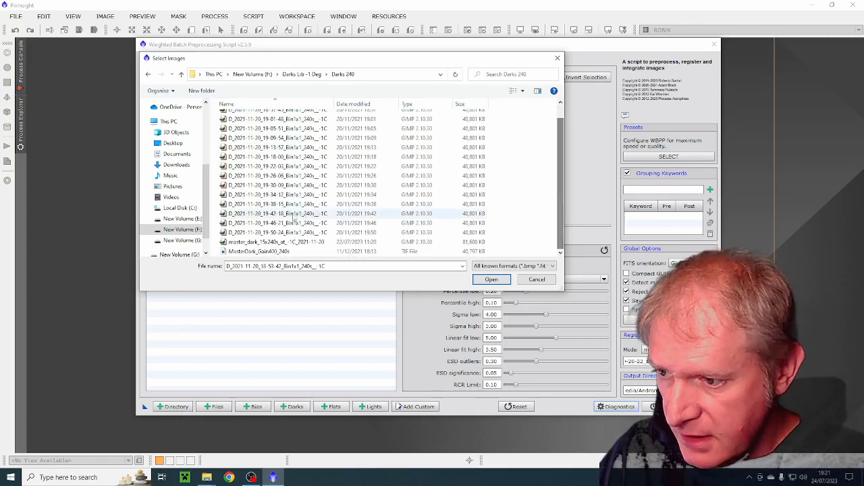
{"action": "left_click", "coordinate": [260, 233], "text": "shift"}
{"action": "left_click", "coordinate": [482, 284]}
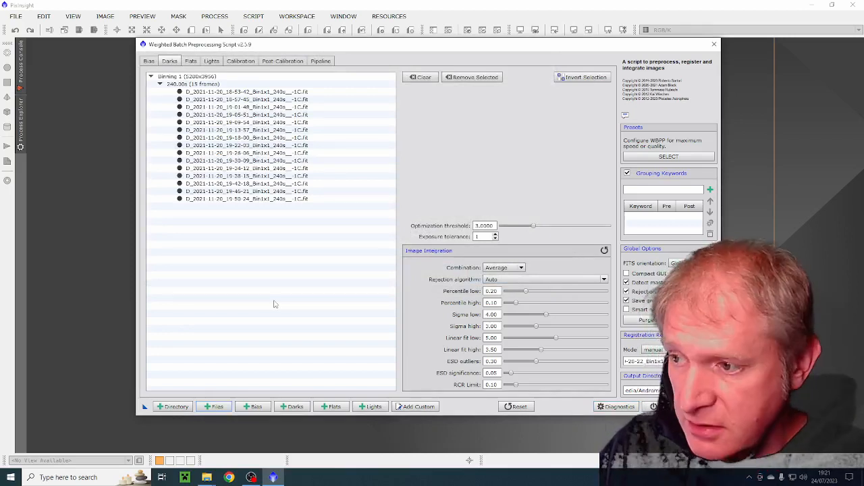
- Load F_2021-10-30_11-28-39 through F_2021-10-30_11-29-56 from the Andromedia 2021 Dark Flats folder as custom frames
{"action": "left_click", "coordinate": [410, 407]}
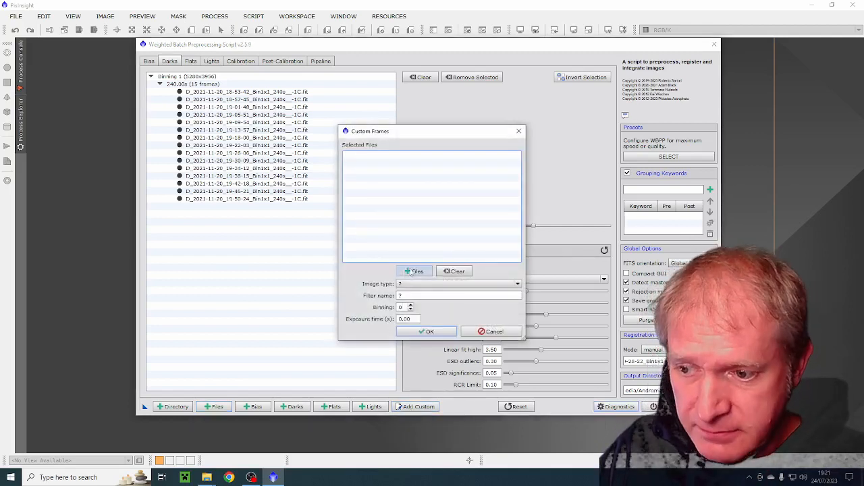
{"action": "left_click", "coordinate": [409, 272]}
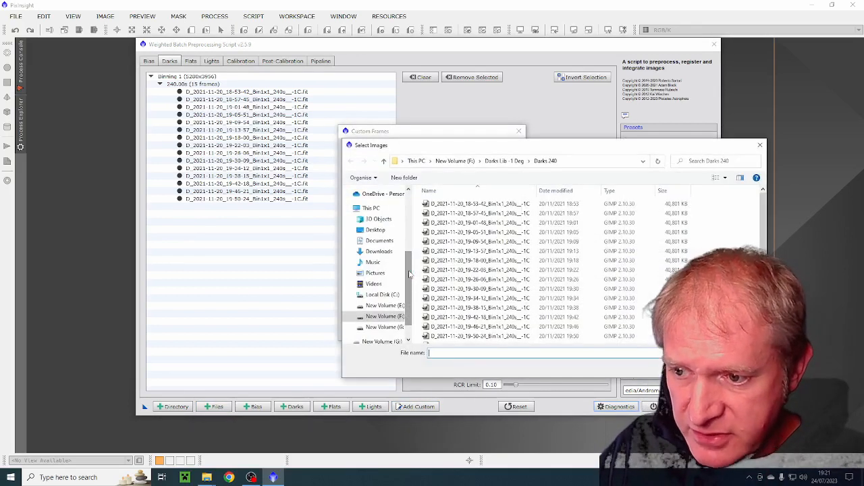
{"action": "left_click", "coordinate": [455, 161]}
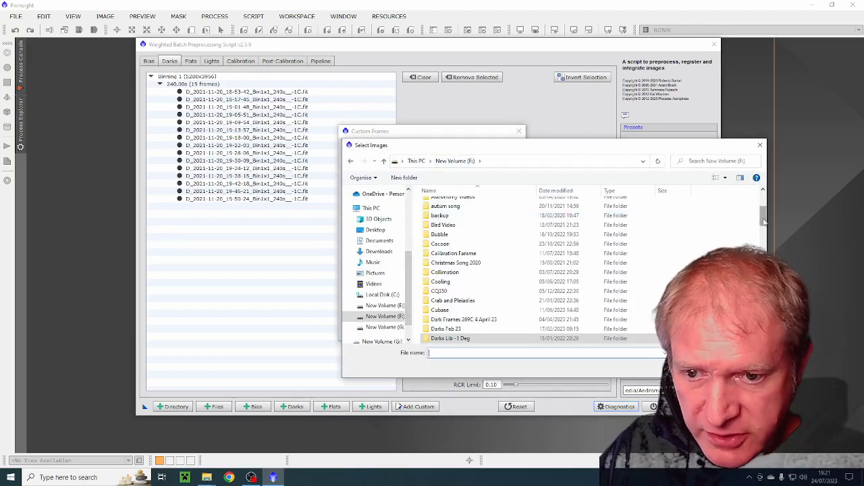
{"action": "scroll", "coordinate": [526, 270], "scroll_direction": "down", "scroll_amount": 8}
{"action": "scroll", "coordinate": [473, 270], "scroll_direction": "up", "scroll_amount": 10}
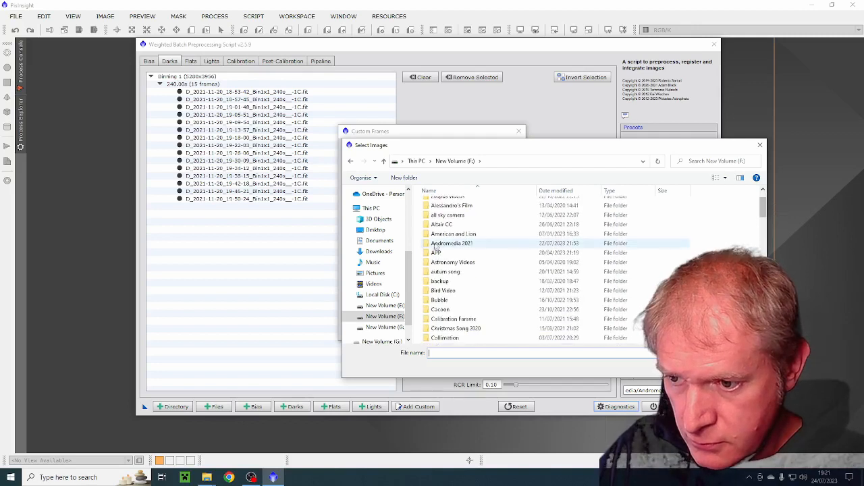
{"action": "double_click", "coordinate": [445, 236]}
{"action": "double_click", "coordinate": [442, 223]}
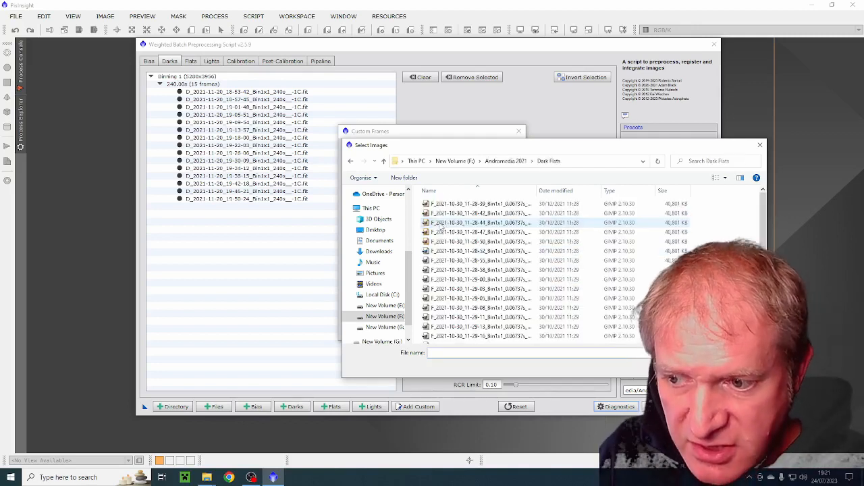
{"action": "left_click", "coordinate": [440, 204]}
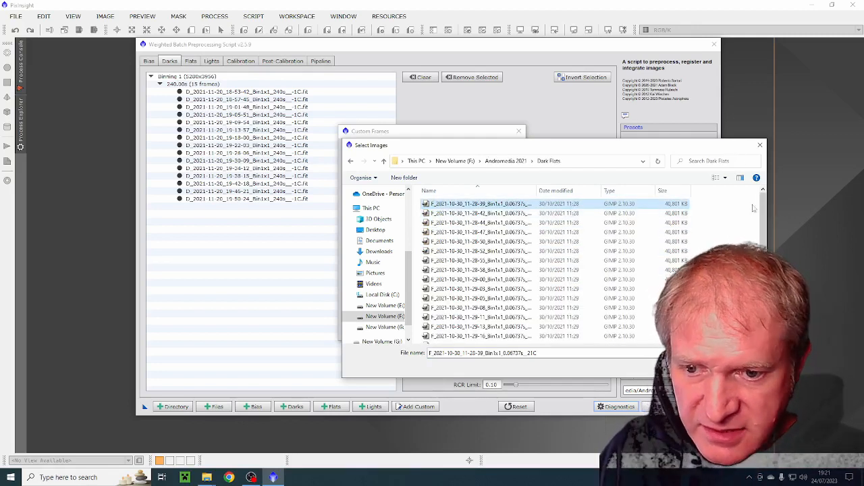
{"action": "scroll", "coordinate": [607, 291], "scroll_direction": "down", "scroll_amount": 5}
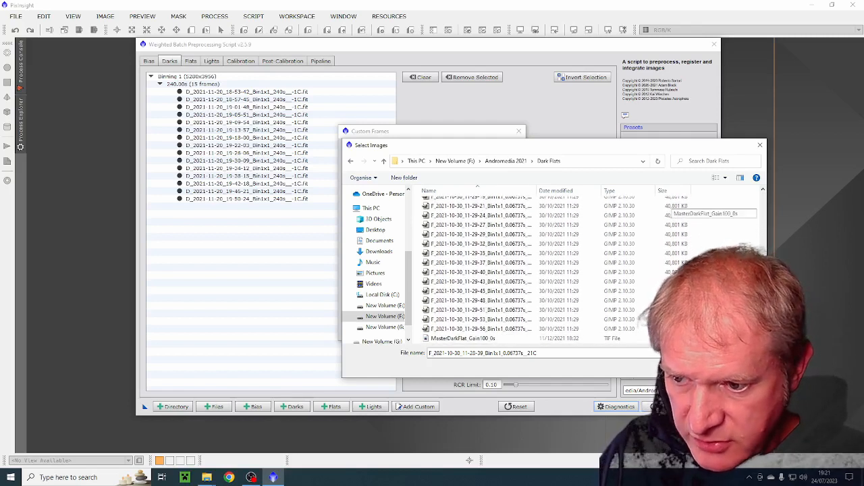
{"action": "left_click", "coordinate": [513, 329], "text": "shift"}
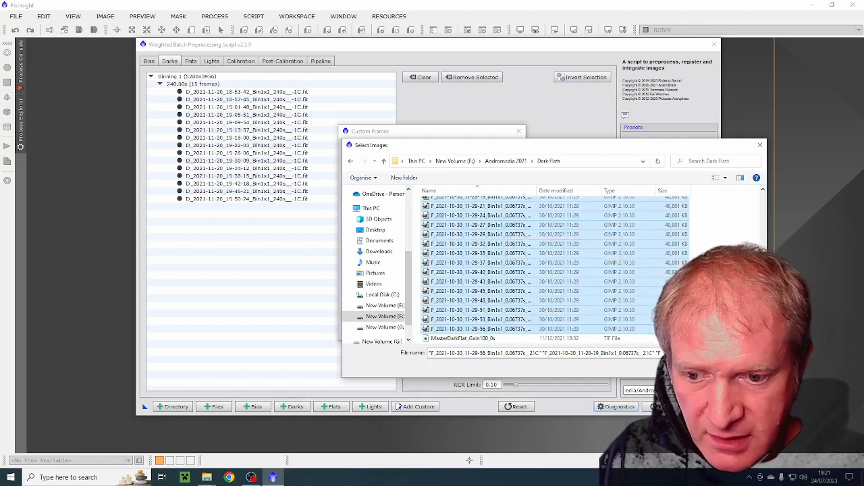
{"action": "left_click", "coordinate": [697, 367]}
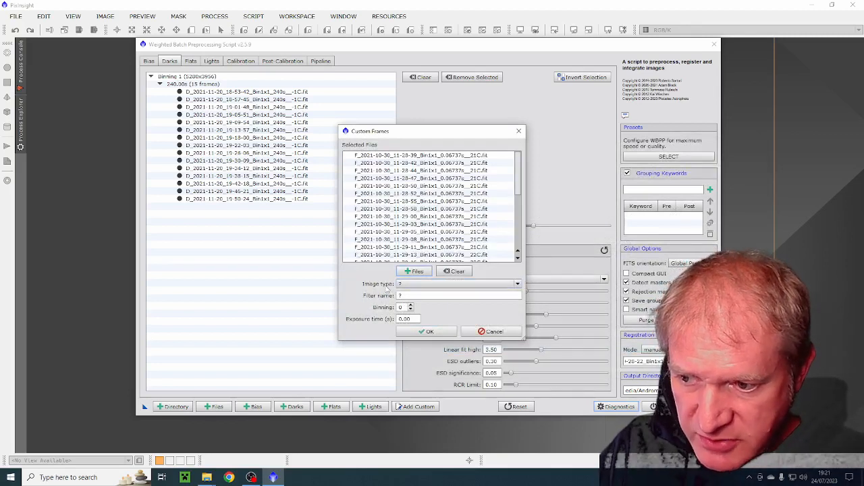
- Set the custom frames' image type to Dark frame and add them to the script's dark frames
{"action": "left_click", "coordinate": [422, 286]}
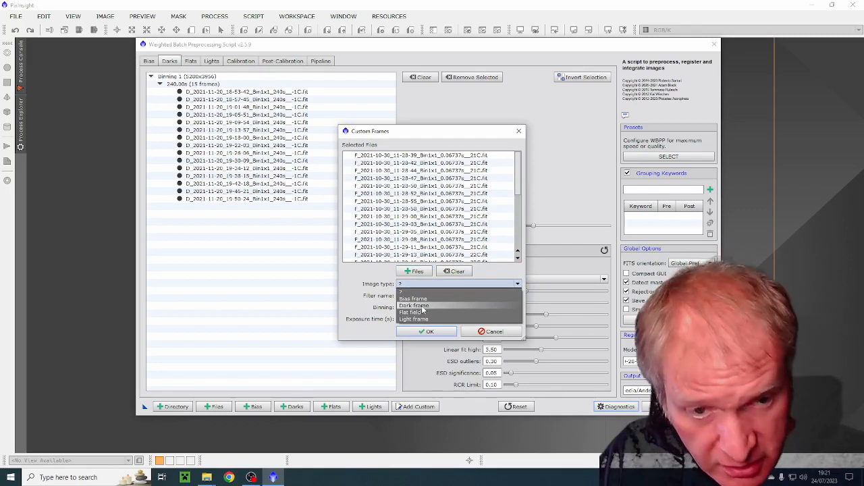
{"action": "left_click", "coordinate": [419, 305]}
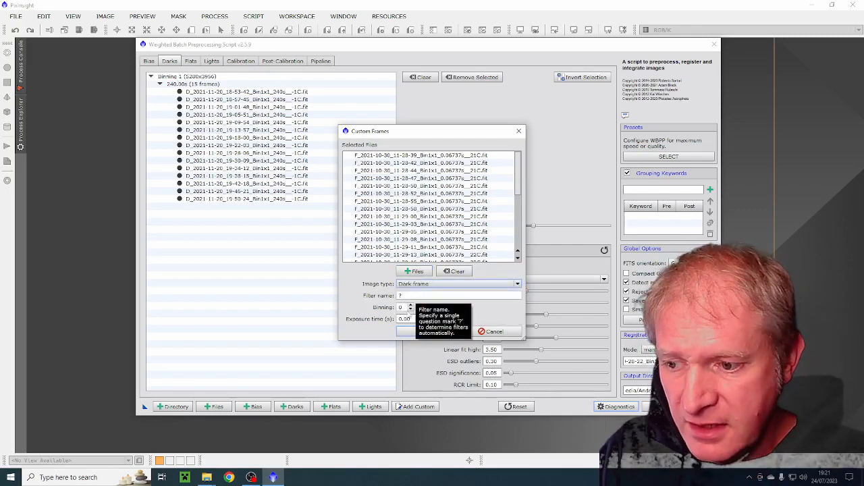
{"action": "left_click", "coordinate": [414, 318]}
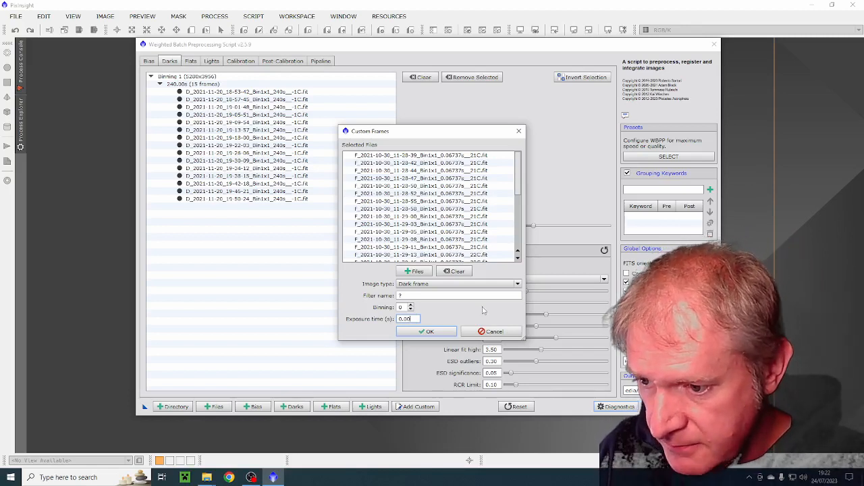
{"action": "left_click", "coordinate": [427, 332]}
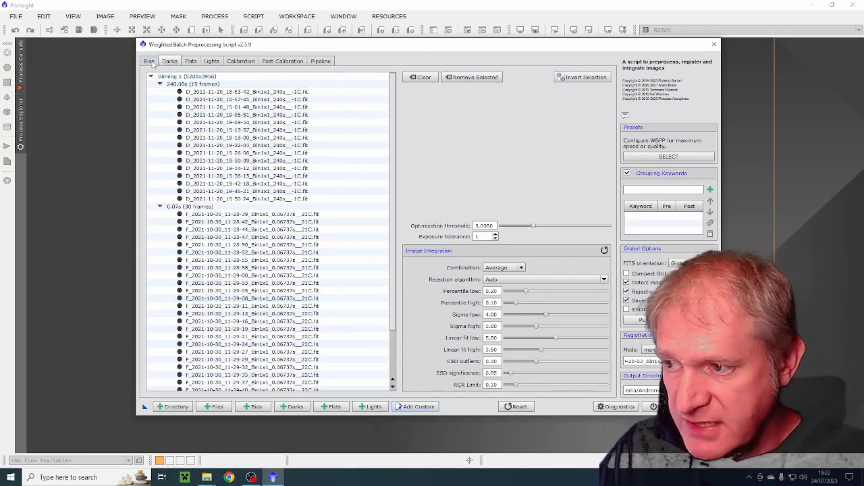
- Review the loaded flat and light frames and the calibration overview, including the flat group's CFA status
{"action": "left_click", "coordinate": [190, 62]}
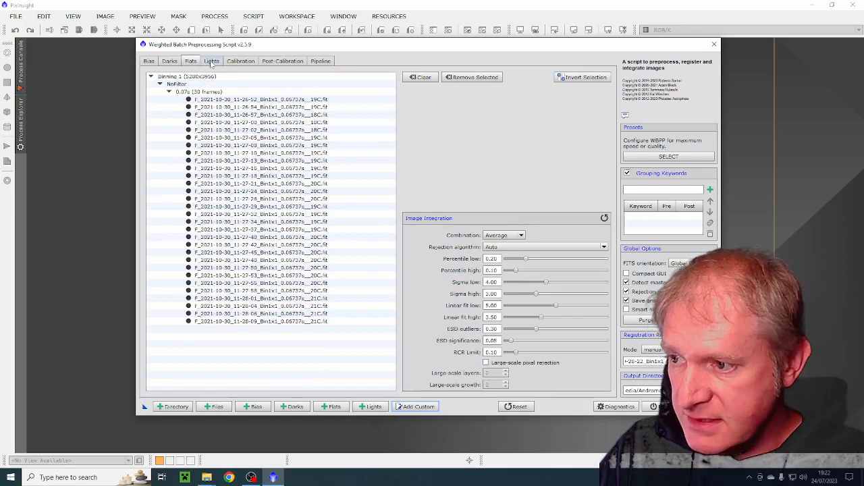
{"action": "left_click", "coordinate": [212, 62]}
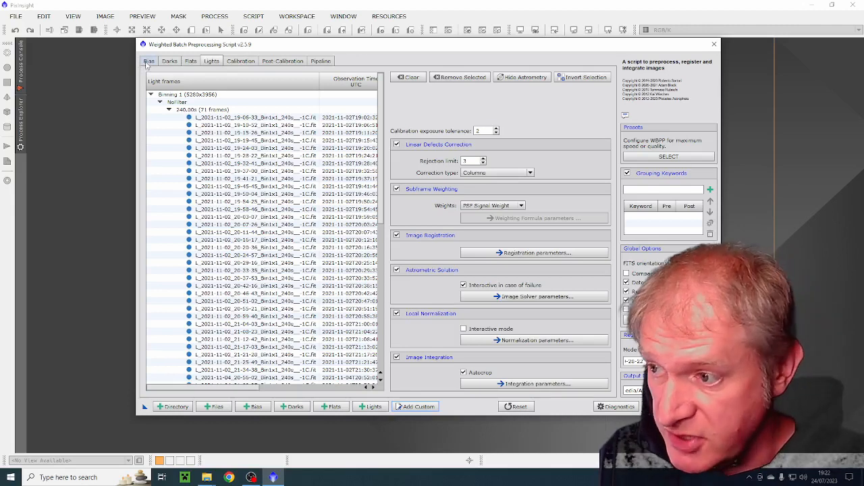
{"action": "left_click", "coordinate": [238, 62]}
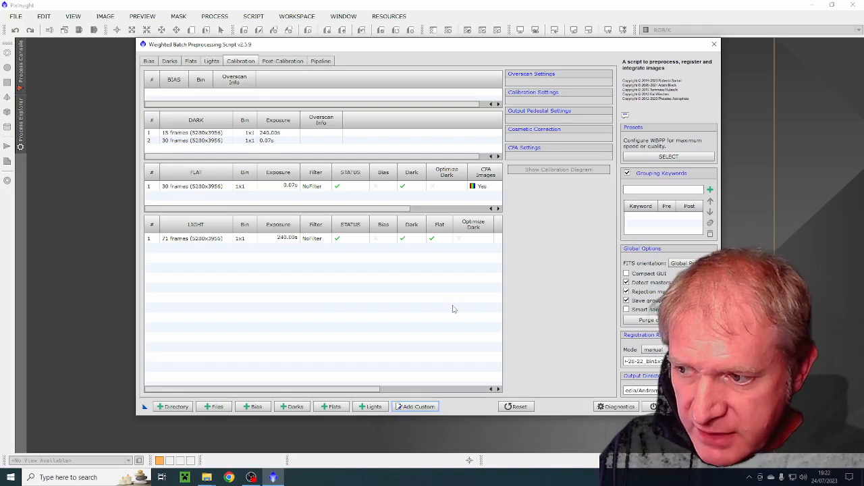
{"action": "left_click", "coordinate": [483, 184]}
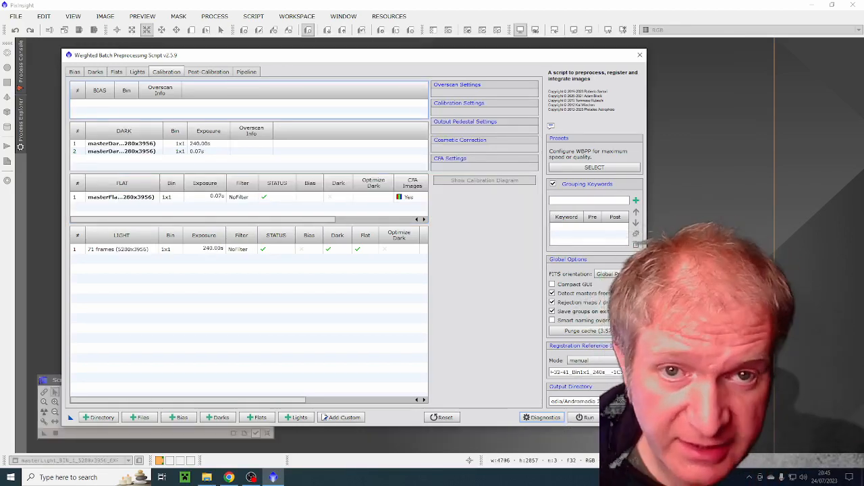
- Turn the CFA images option of the 0.07 s flat group off and back on
{"action": "left_click", "coordinate": [408, 196]}
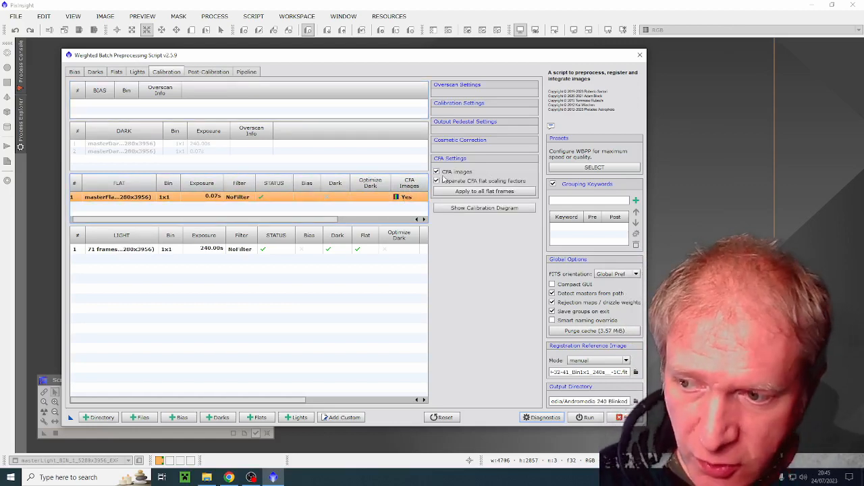
{"action": "mouse_move", "coordinate": [446, 176]}
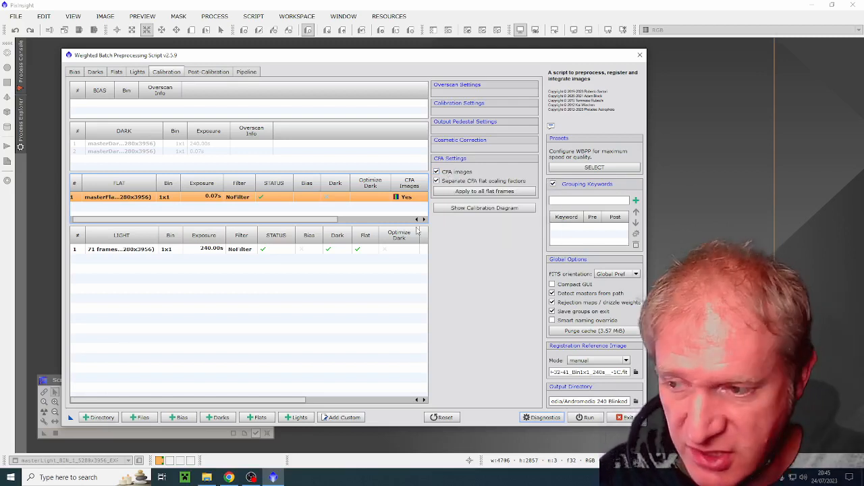
{"action": "left_click", "coordinate": [458, 173]}
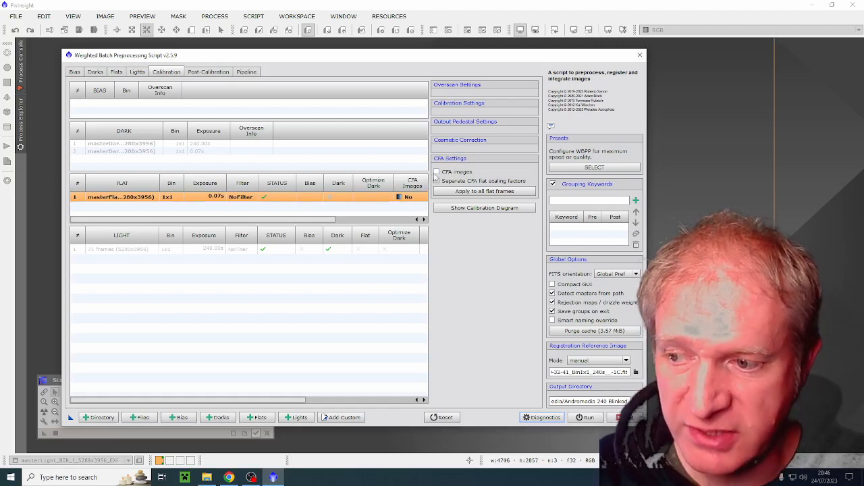
{"action": "left_click", "coordinate": [437, 172]}
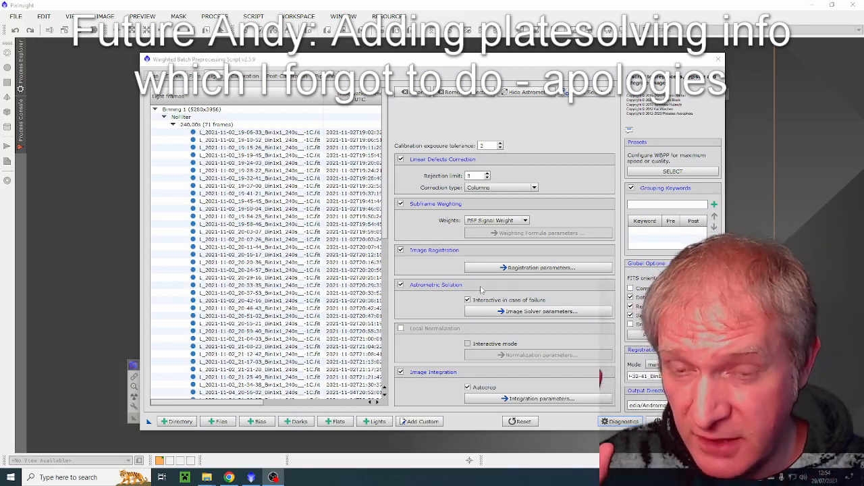
- Set the image solver's default coordinates by searching online for M 31 and choosing the MESSIER 031 entry
{"action": "left_click", "coordinate": [487, 311]}
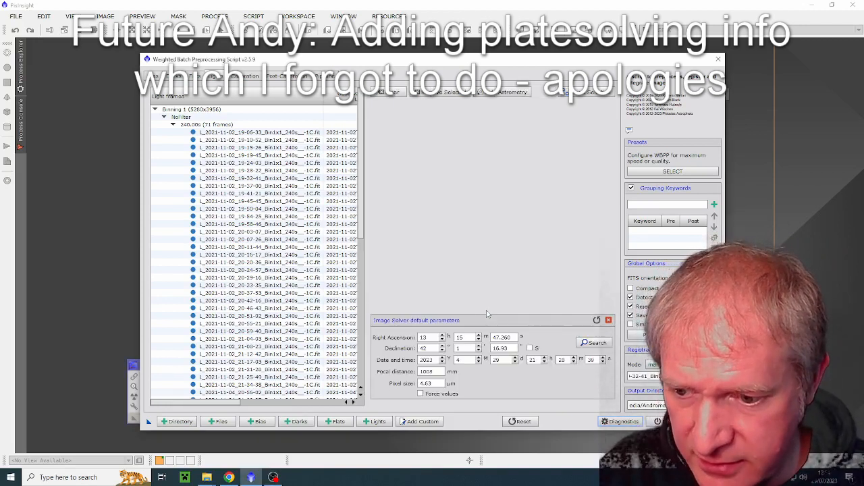
{"action": "left_click", "coordinate": [585, 343]}
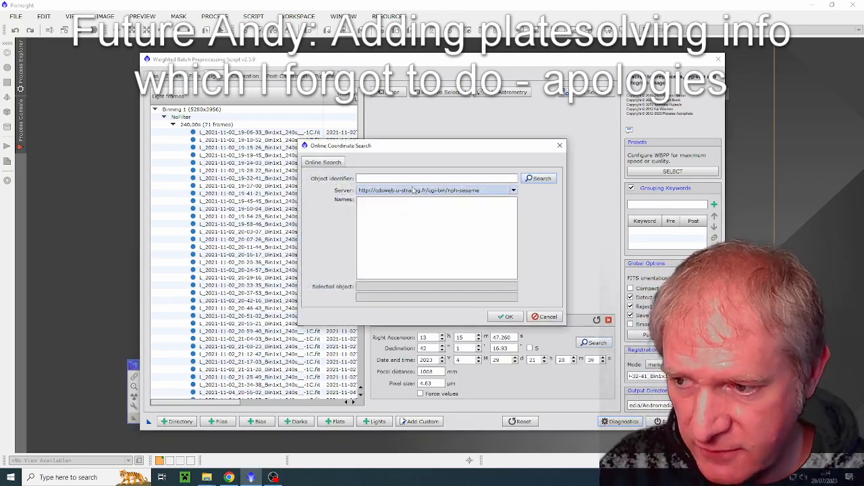
{"action": "type", "text": "M 63"}
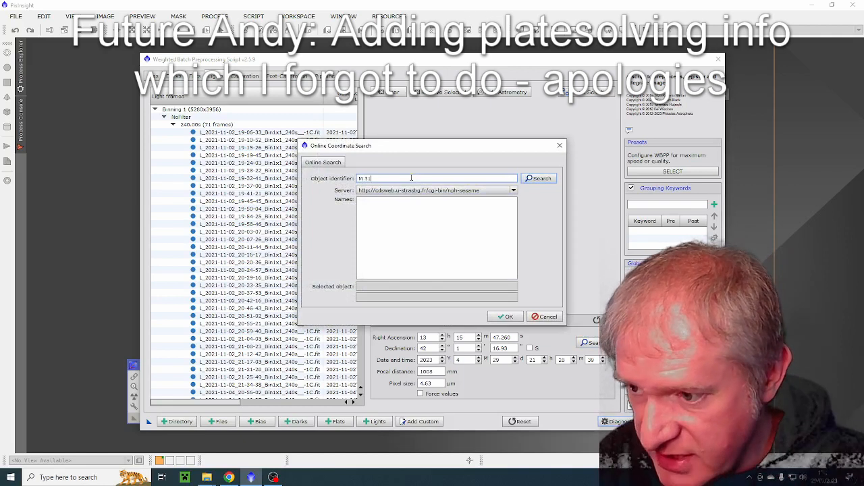
{"action": "left_click", "coordinate": [536, 179]}
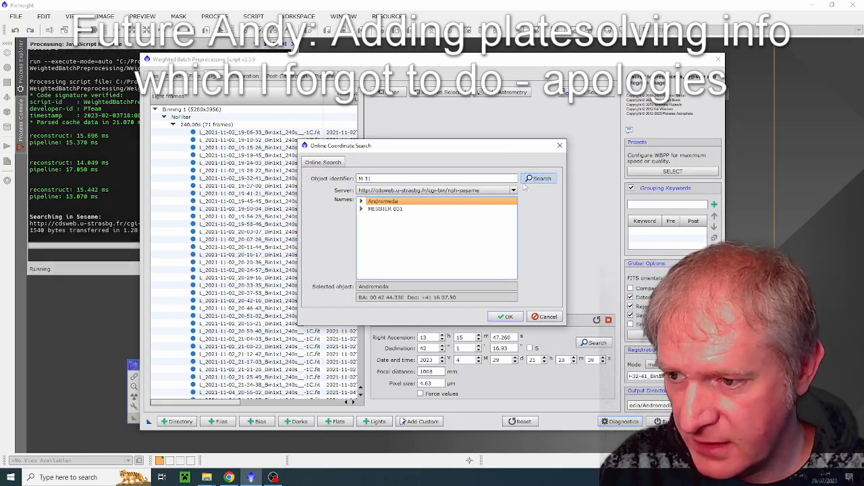
{"action": "left_click", "coordinate": [386, 209]}
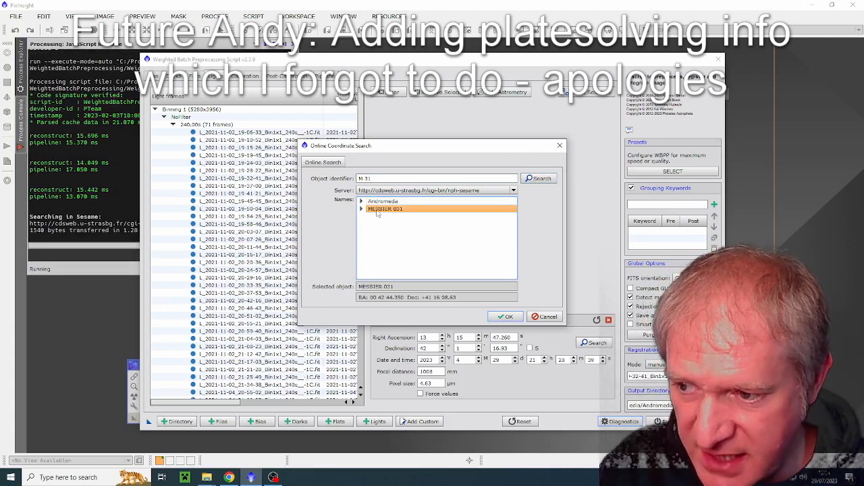
{"action": "left_click", "coordinate": [512, 317]}
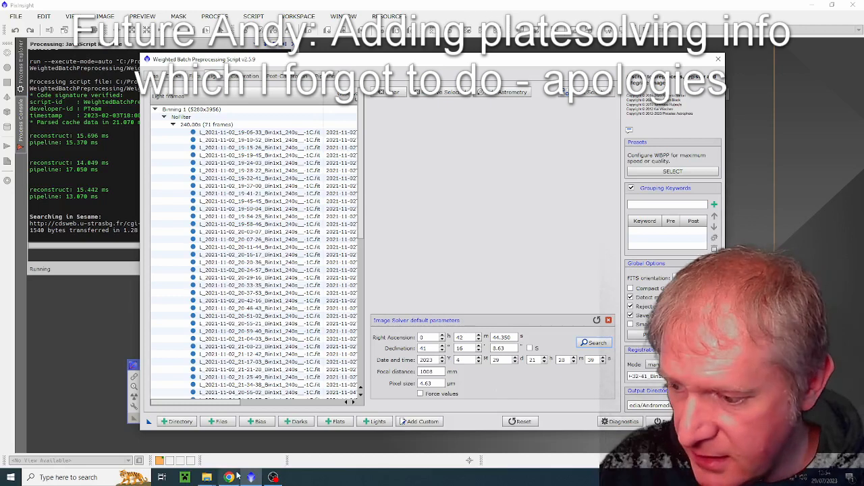
- Set the year to 2021 and the month to 11 in the image solver's default date and time
{"action": "mouse_move", "coordinate": [207, 478]}
{"action": "left_click", "coordinate": [173, 446]}
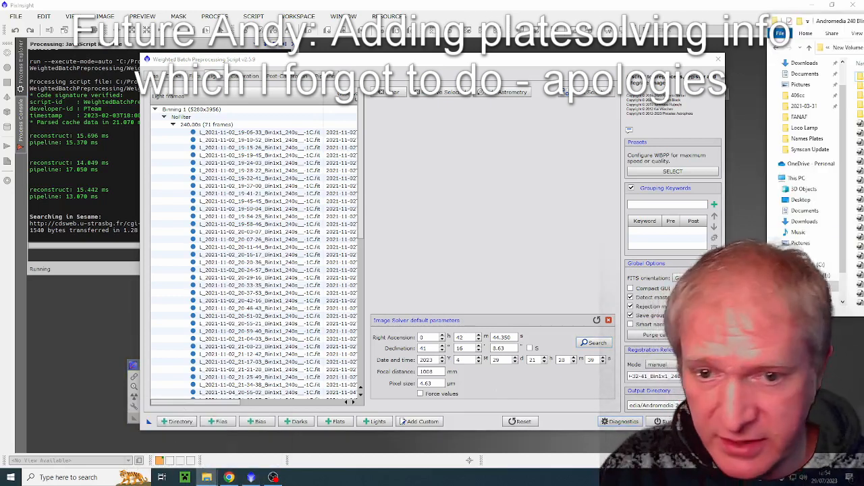
{"action": "double_click", "coordinate": [423, 359]}
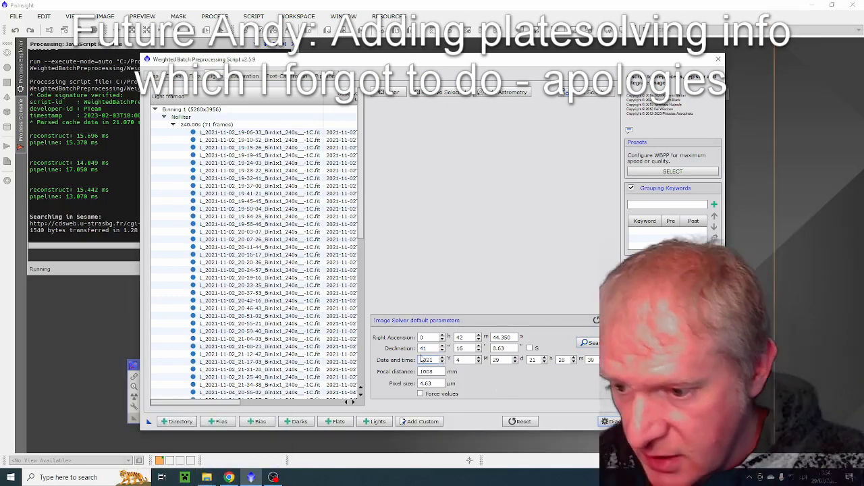
{"action": "type", "text": "2021"}
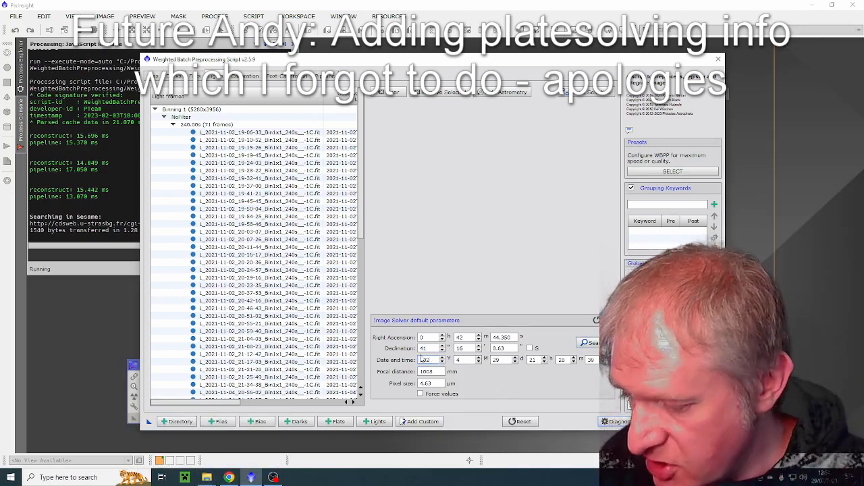
{"action": "left_click", "coordinate": [468, 360]}
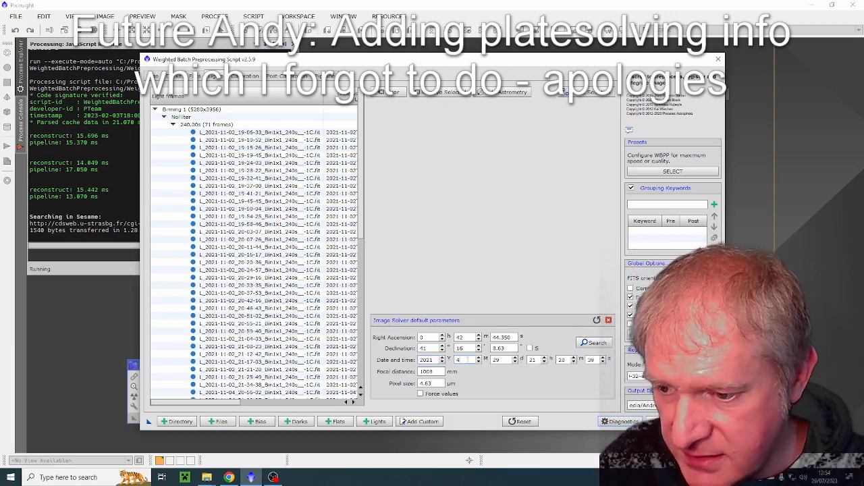
{"action": "key", "text": "BackSpace"}
{"action": "type", "text": "11"}
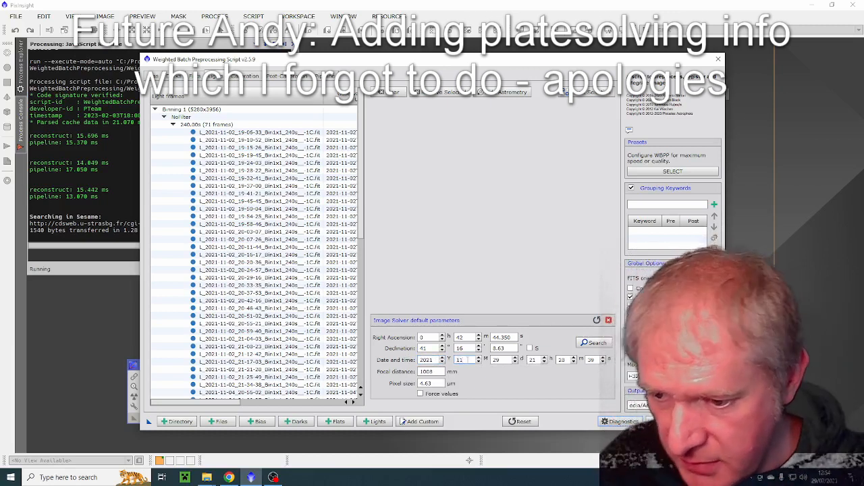
- Set the day to 6 and the hour to 19 in the image solver's default date and time
{"action": "left_click", "coordinate": [509, 360]}
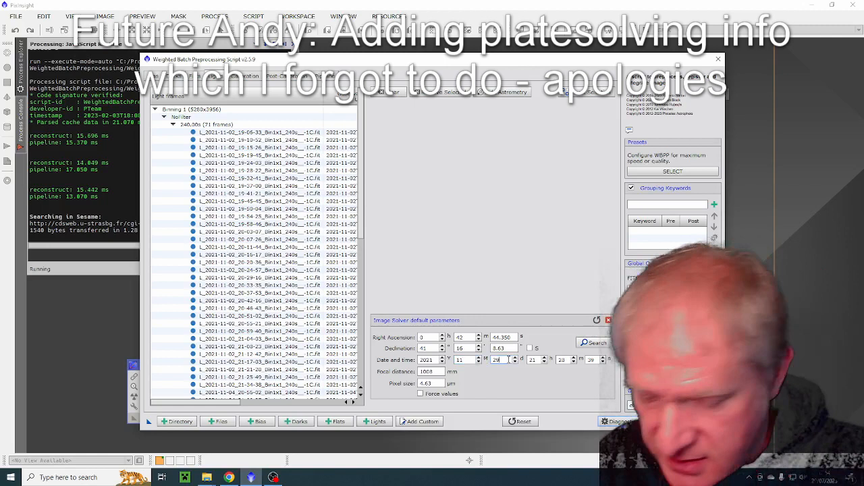
{"action": "key", "text": "BackSpace"}
{"action": "key", "text": "BackSpace"}
{"action": "type", "text": "6"}
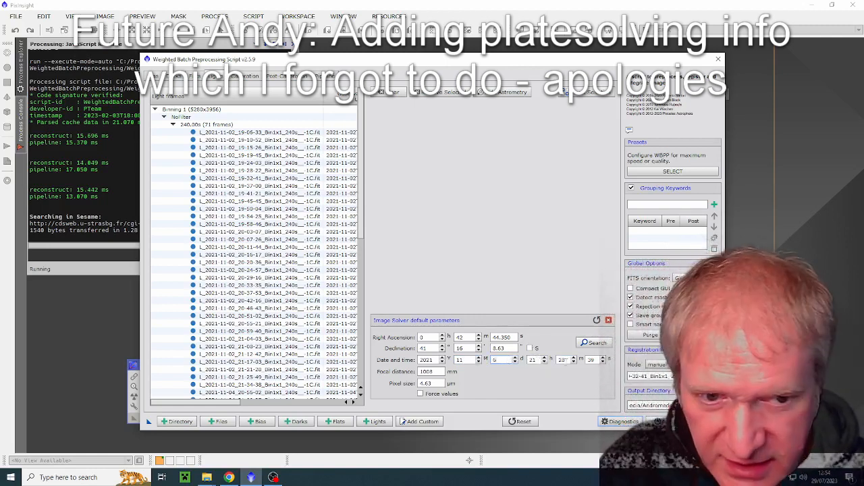
{"action": "double_click", "coordinate": [533, 359]}
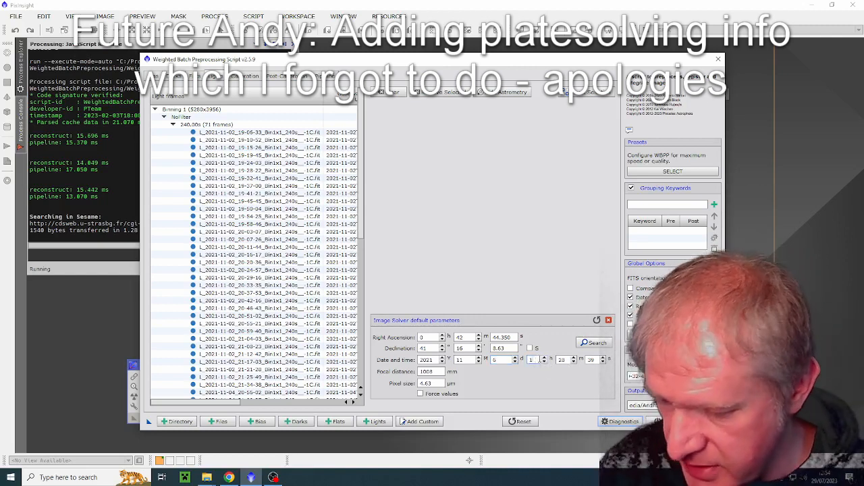
{"action": "type", "text": "19"}
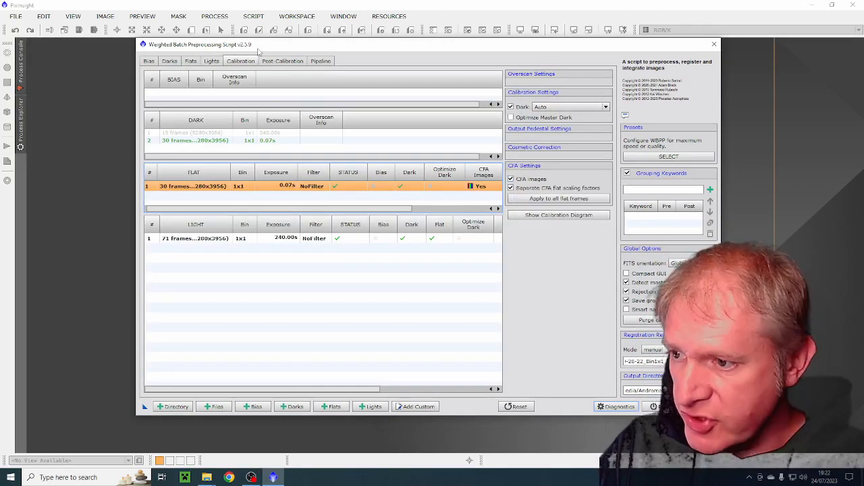
- Enable drizzle for the 240 s light group and apply the preset for the fastest method with lower quality results
{"action": "left_click", "coordinate": [271, 62]}
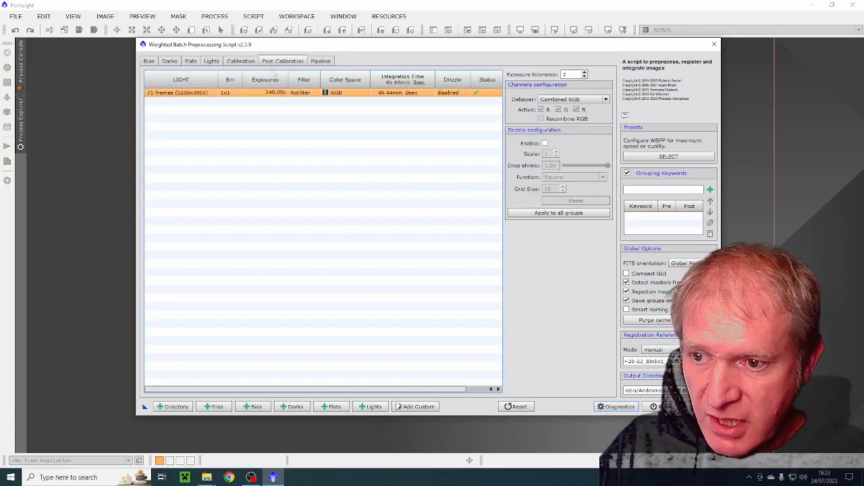
{"action": "left_click", "coordinate": [545, 144]}
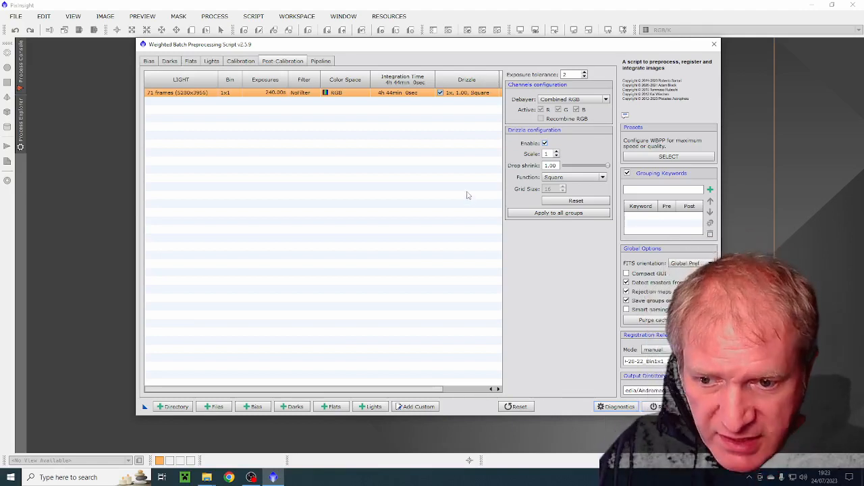
{"action": "left_click", "coordinate": [654, 158]}
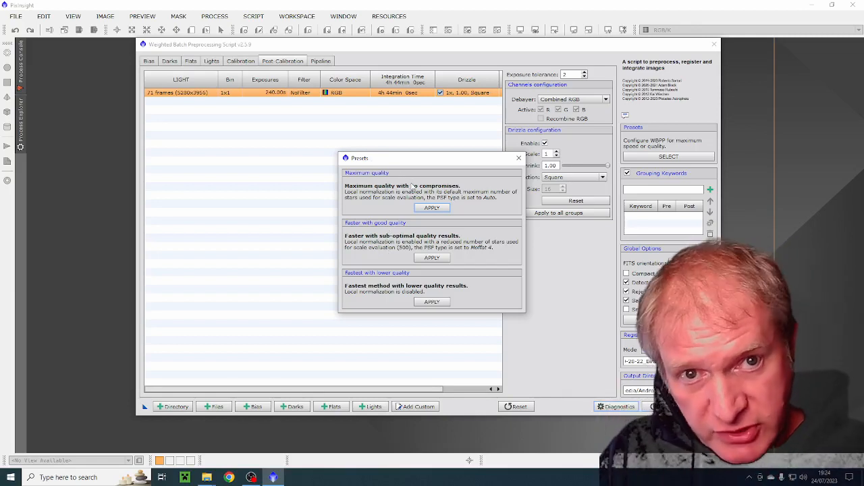
{"action": "left_click", "coordinate": [435, 302]}
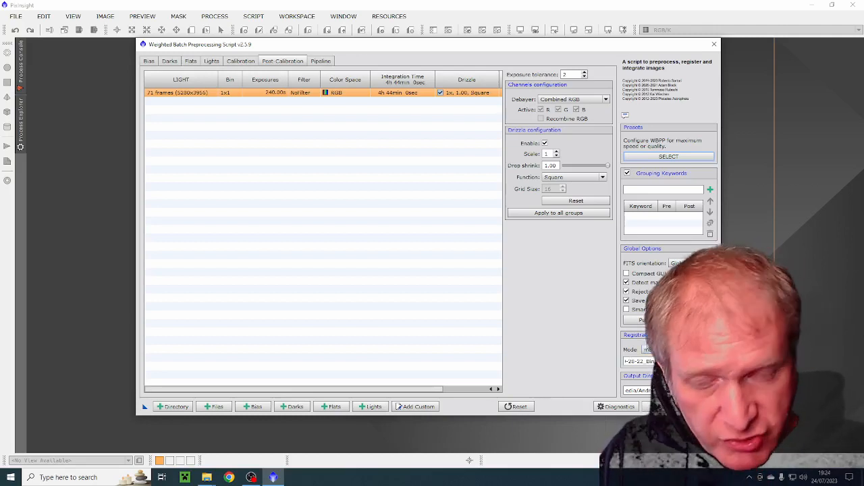
- Choose L_2021-11-02_19-32-41_Bin1x1_240s__-1C from the Andromedia 240 Blinked folder as the registration reference image
{"action": "left_click", "coordinate": [710, 361]}
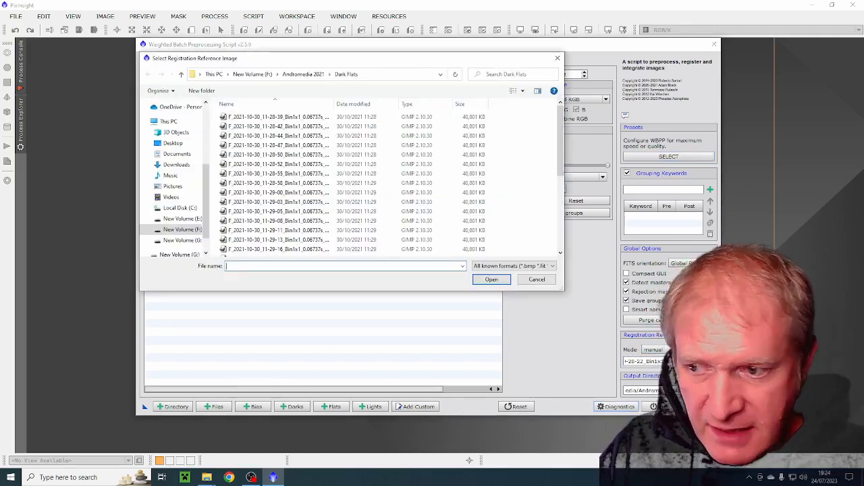
{"action": "left_click", "coordinate": [258, 76]}
{"action": "double_click", "coordinate": [234, 196]}
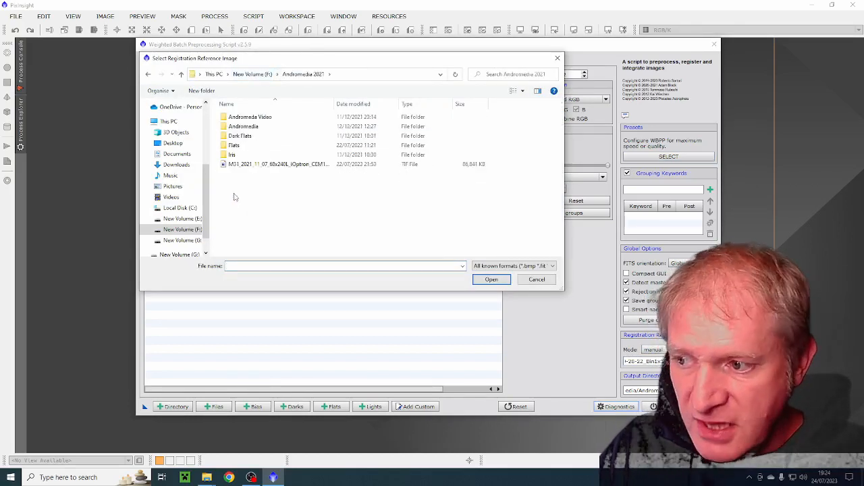
{"action": "double_click", "coordinate": [245, 126]}
{"action": "double_click", "coordinate": [250, 127]}
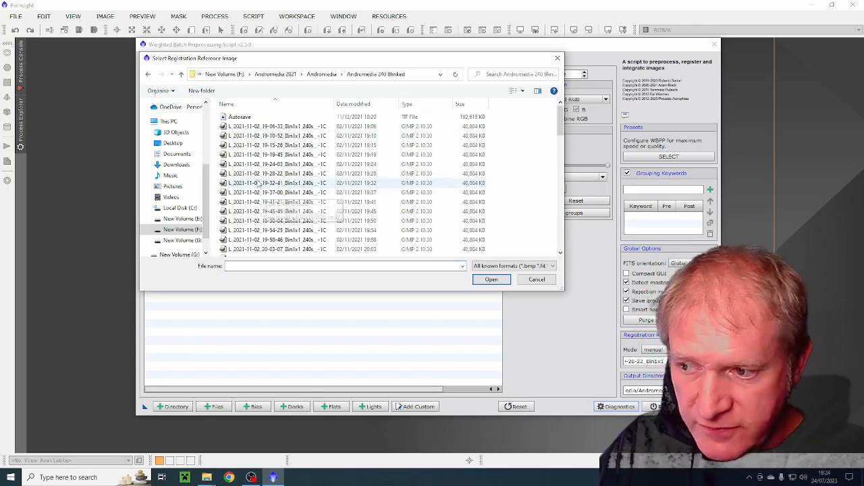
{"action": "left_click", "coordinate": [256, 185]}
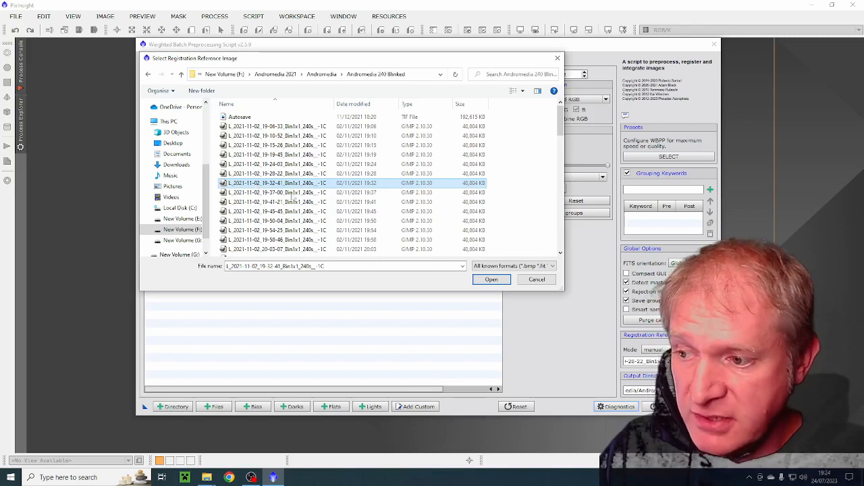
{"action": "left_click", "coordinate": [491, 280]}
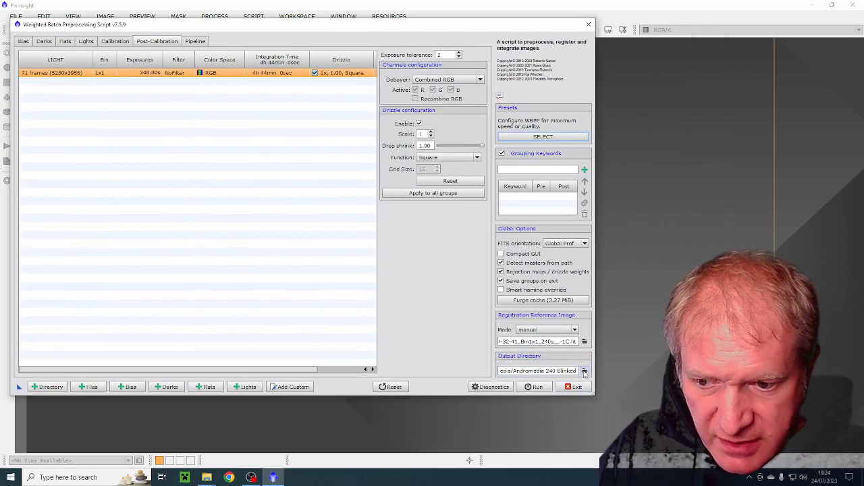
- Set the output directory to the Andromedia 240 Blinked folder
{"action": "left_click", "coordinate": [584, 371]}
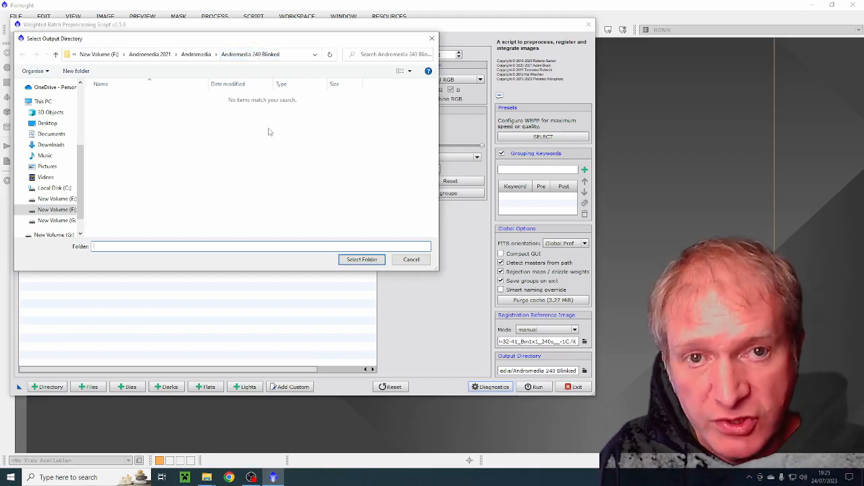
{"action": "left_click", "coordinate": [233, 58]}
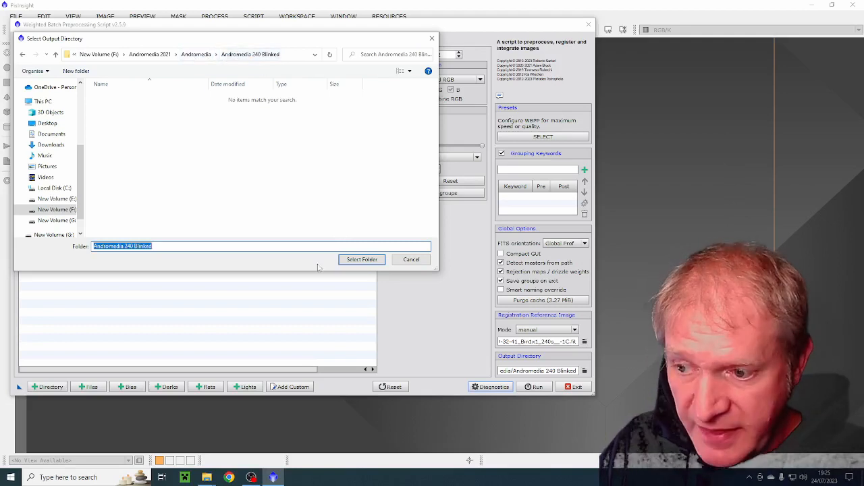
{"action": "left_click", "coordinate": [352, 260]}
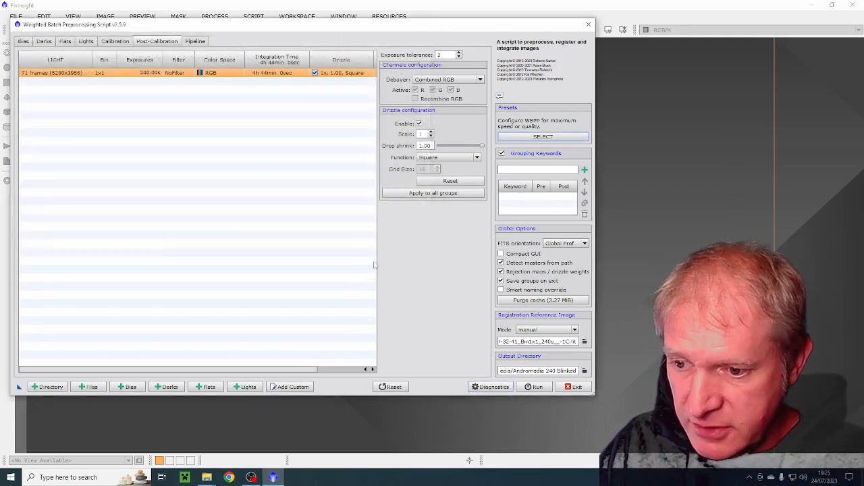
- Run the script's diagnostics, read through the messages including the disk space check, and close them
{"action": "left_click_drag", "start_coordinate": [266, 26], "coordinate": [313, 24]}
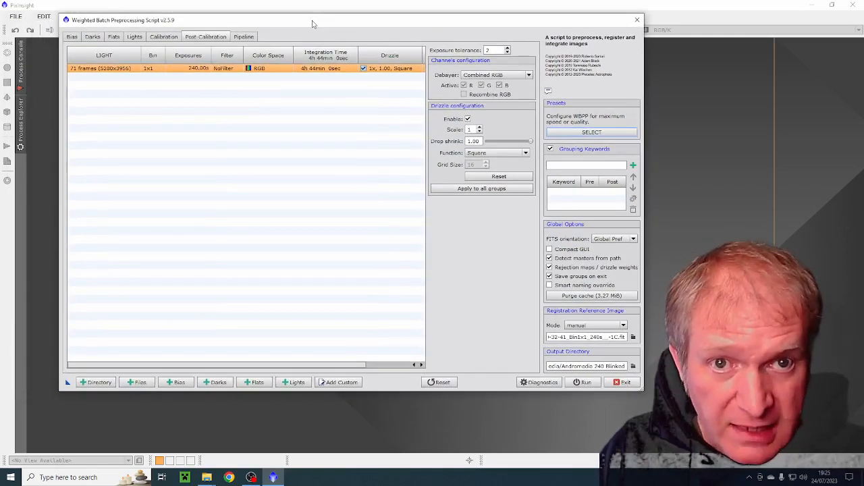
{"action": "left_click", "coordinate": [532, 386]}
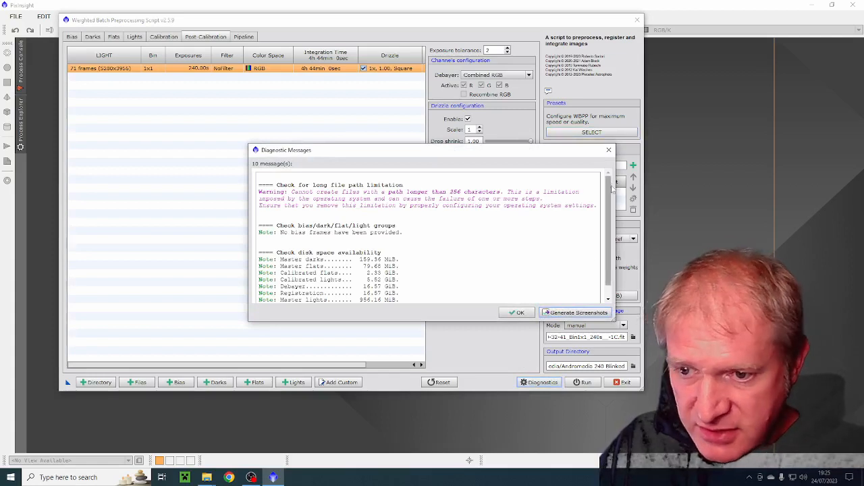
{"action": "scroll", "coordinate": [608, 209], "scroll_direction": "down", "scroll_amount": 2}
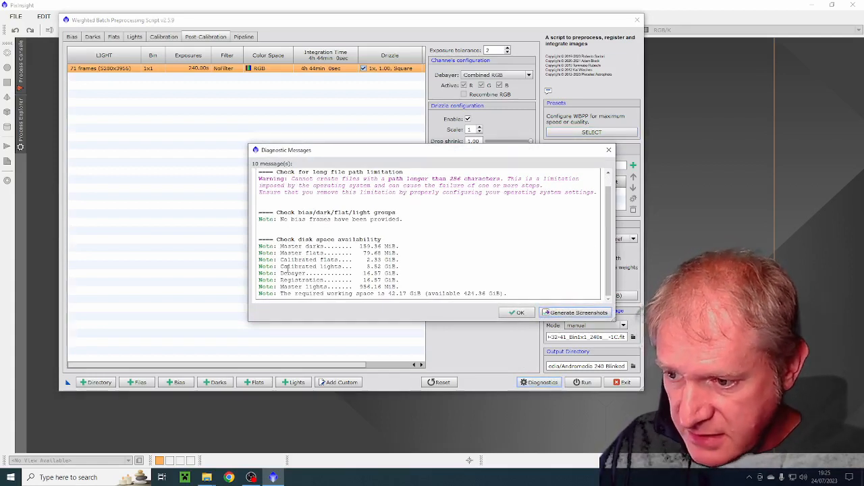
{"action": "left_click", "coordinate": [517, 313]}
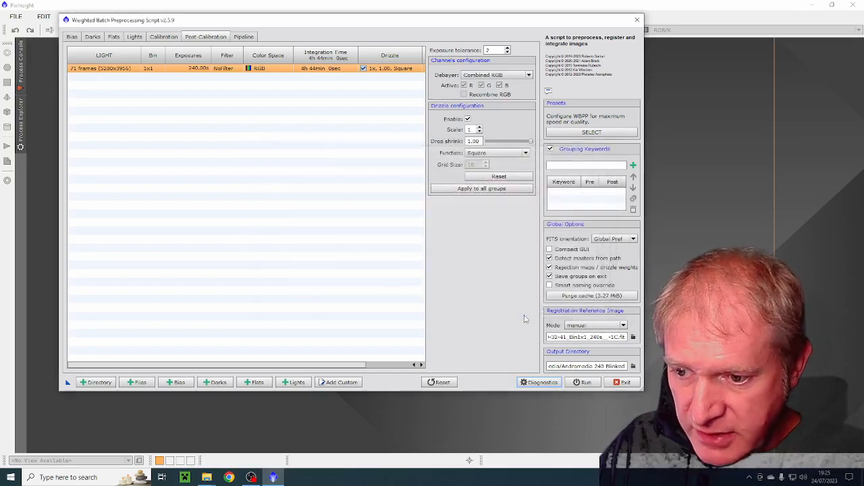
- Run the batch preprocessing, continue past the diagnostic messages, and dismiss the image plate solver without solving
{"action": "left_click", "coordinate": [579, 383]}
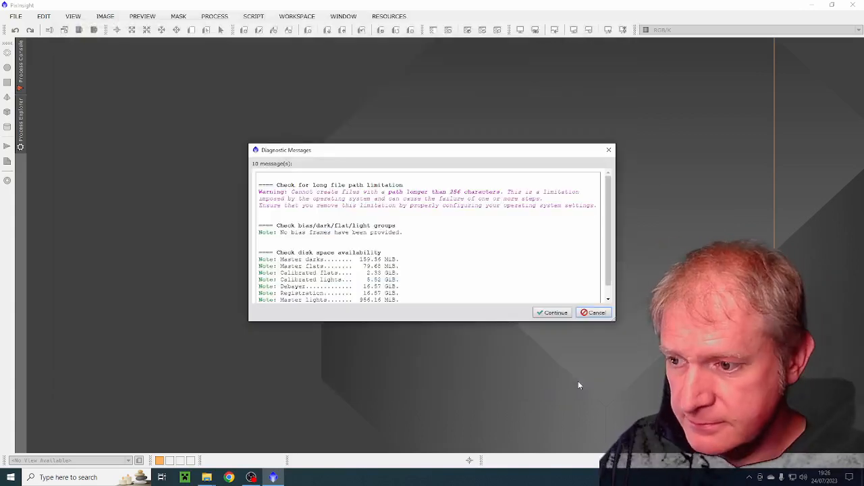
{"action": "left_click", "coordinate": [562, 310]}
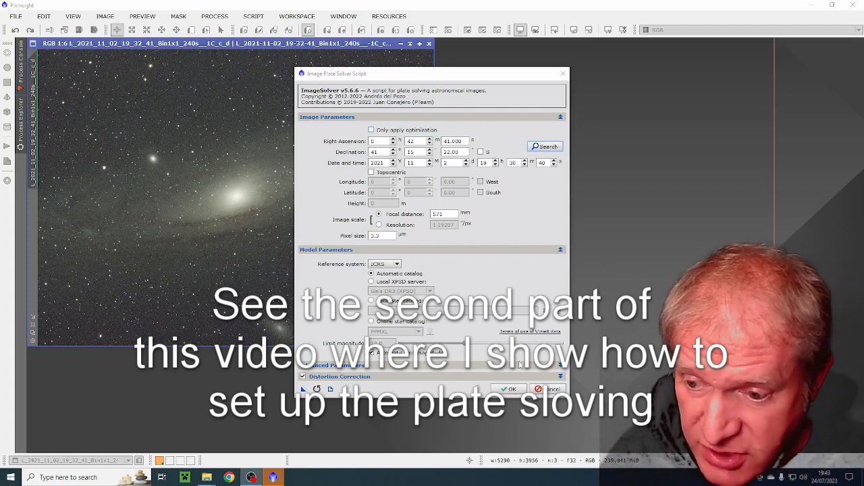
{"action": "left_click", "coordinate": [514, 390]}
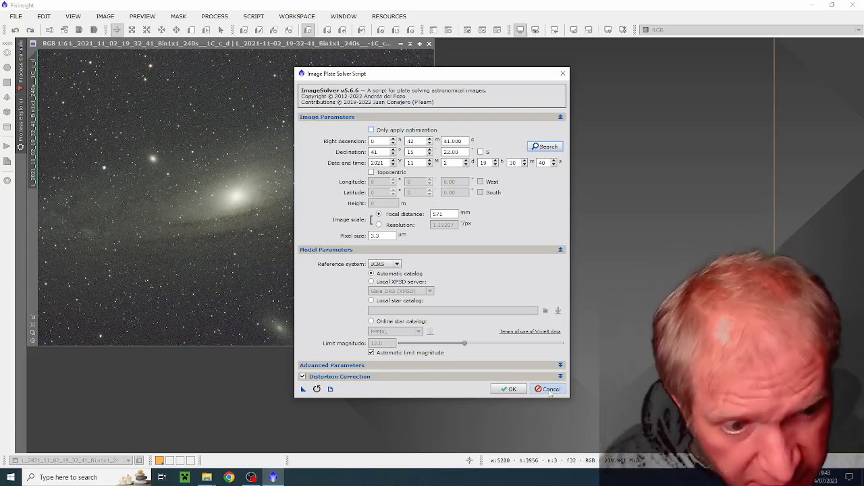
{"action": "left_click", "coordinate": [549, 390]}
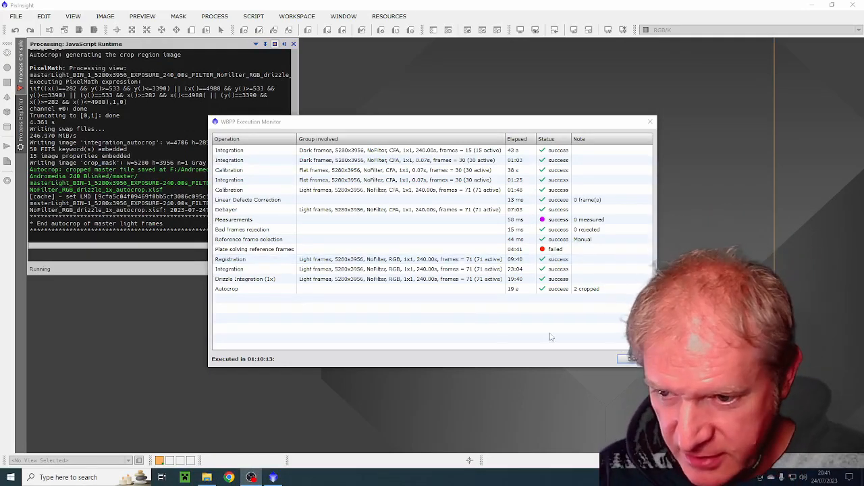
- Close the finished execution monitor and review the end of the Smart Report before closing it
{"action": "left_click", "coordinate": [634, 360]}
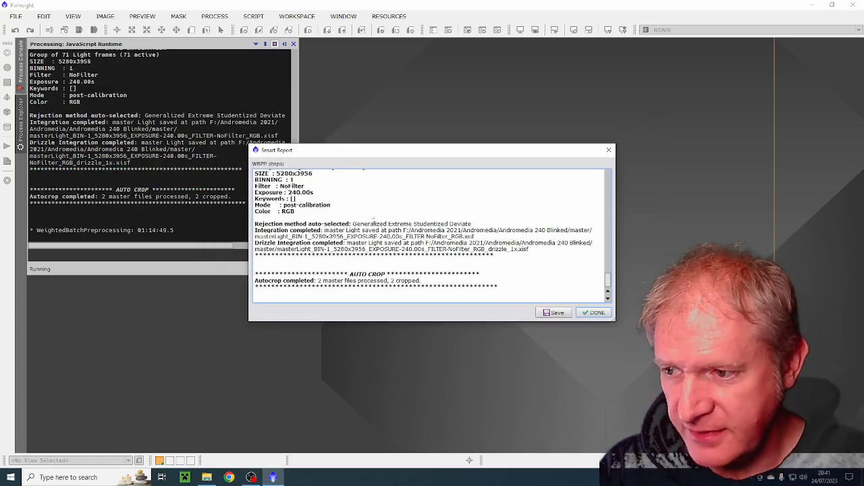
{"action": "mouse_move", "coordinate": [607, 278]}
{"action": "left_mouse_down"}
{"action": "mouse_move", "coordinate": [606, 228]}
{"action": "mouse_move", "coordinate": [608, 278]}
{"action": "left_mouse_up"}
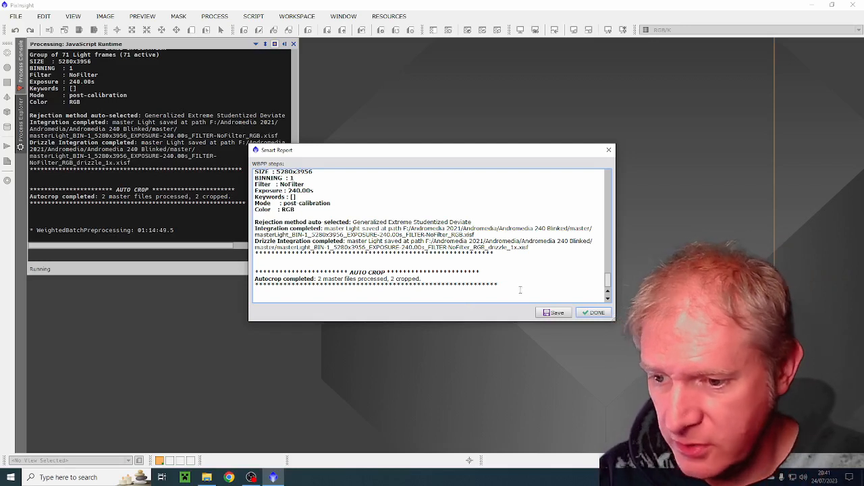
{"action": "left_click", "coordinate": [594, 313]}
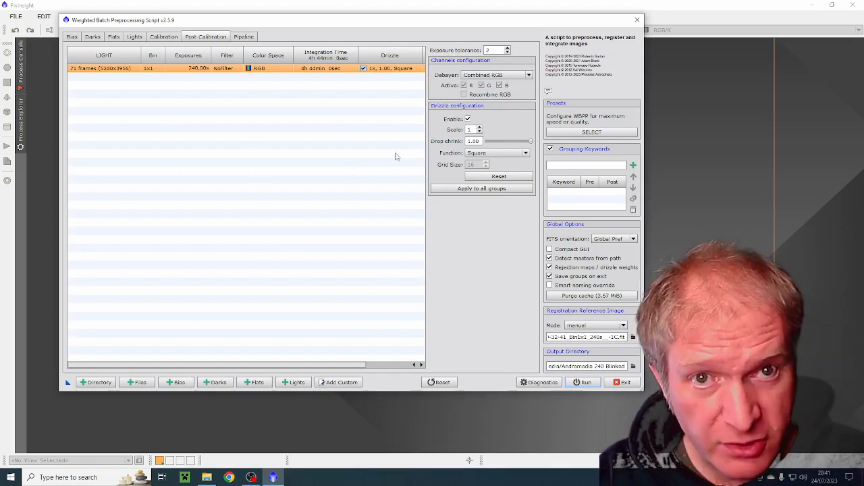
- Switch to File Explorer and view the contents of the Andromedia 240 Blinked output folder in a maximised window
{"action": "left_click", "coordinate": [205, 478]}
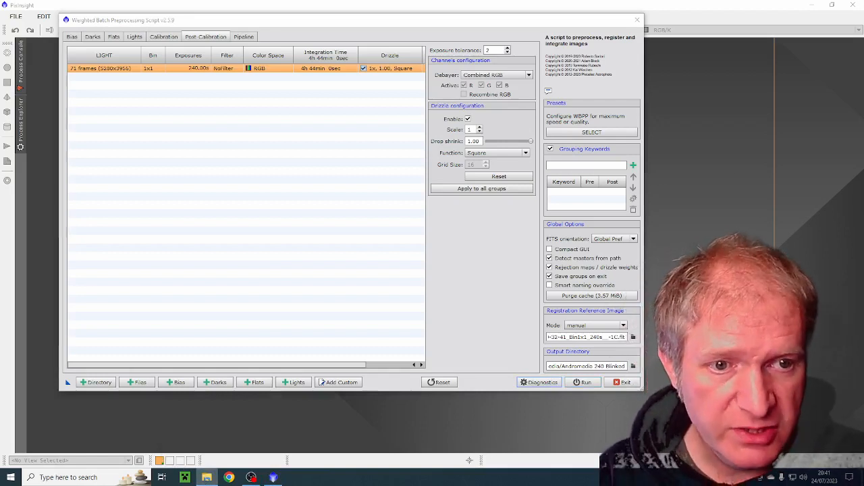
{"action": "left_click_drag", "start_coordinate": [863, 54], "coordinate": [325, 60]}
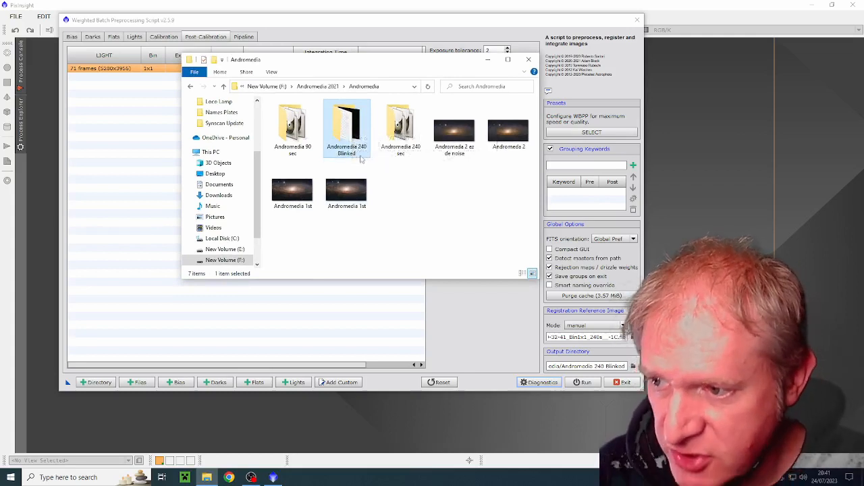
{"action": "double_click", "coordinate": [348, 150]}
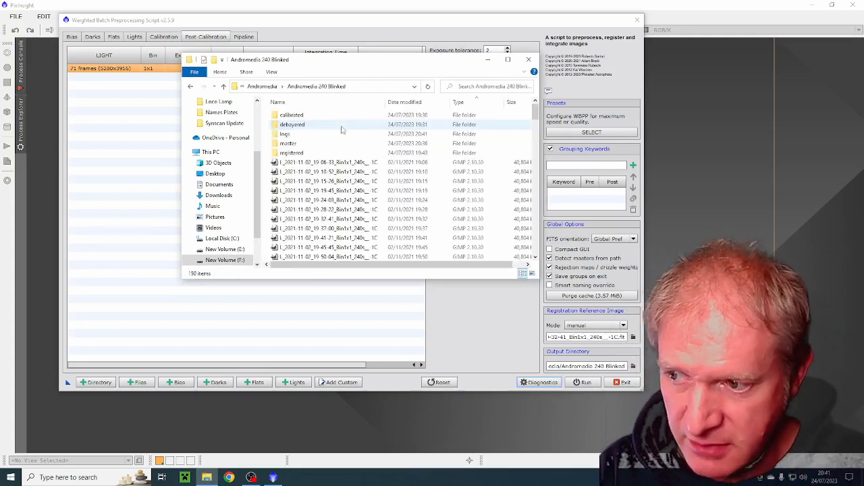
{"action": "left_click", "coordinate": [507, 59]}
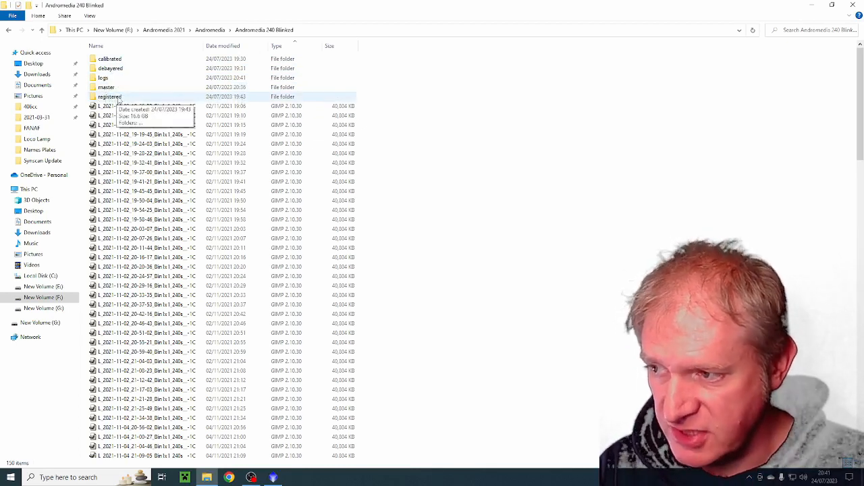
- View the contents of the master folder and move its window aside at reduced size
{"action": "double_click", "coordinate": [107, 89]}
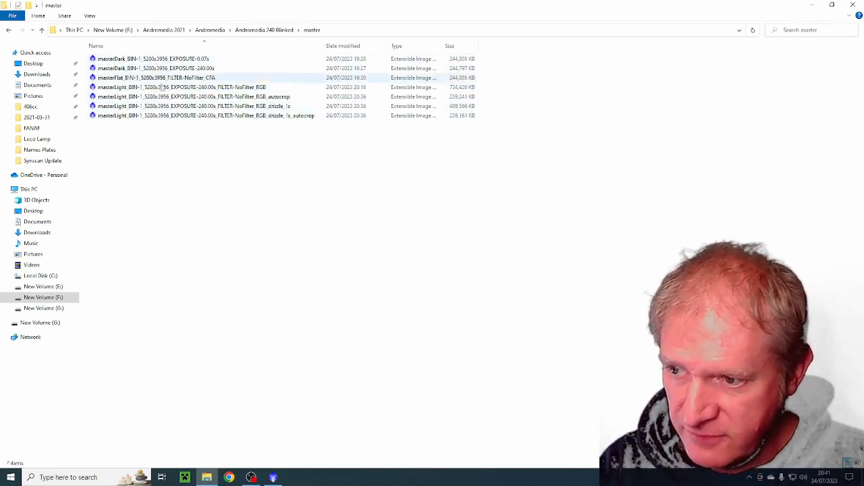
{"action": "left_click", "coordinate": [833, 5]}
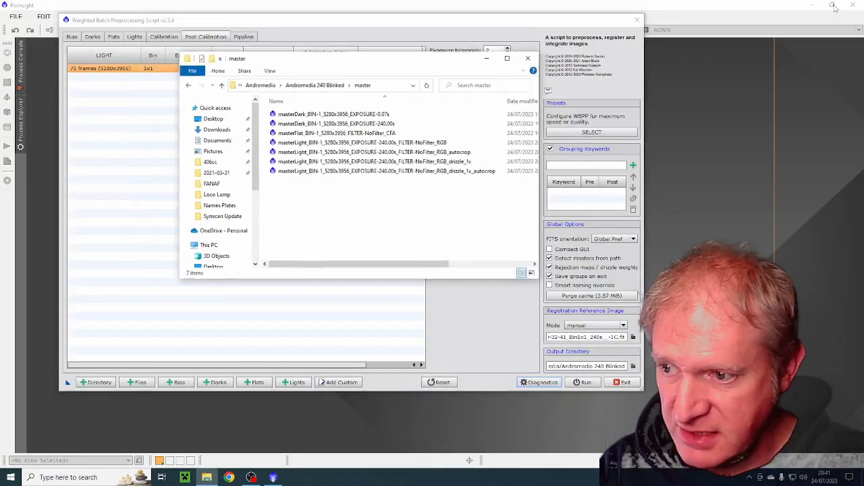
{"action": "left_click_drag", "start_coordinate": [421, 64], "coordinate": [635, 82]}
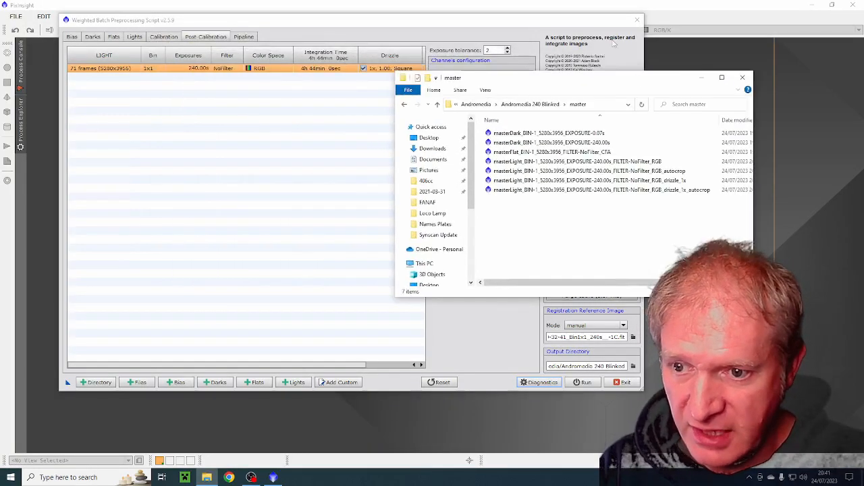
- Close the Weighted Batch Preprocessing Script and open masterLight_BIN-1_5280x3956_EXPOSURE-240.00s_FILTER-NoFilter_RGB from the master folder in PixInsight
{"action": "left_click", "coordinate": [636, 20]}
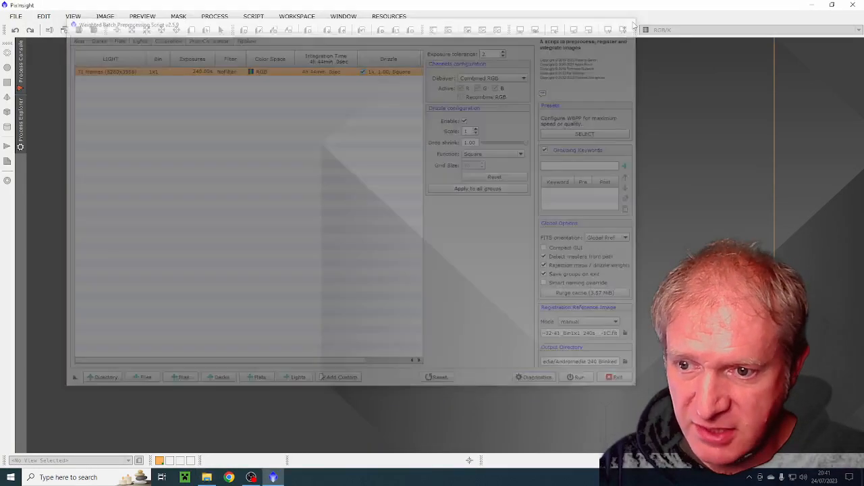
{"action": "left_click", "coordinate": [206, 478]}
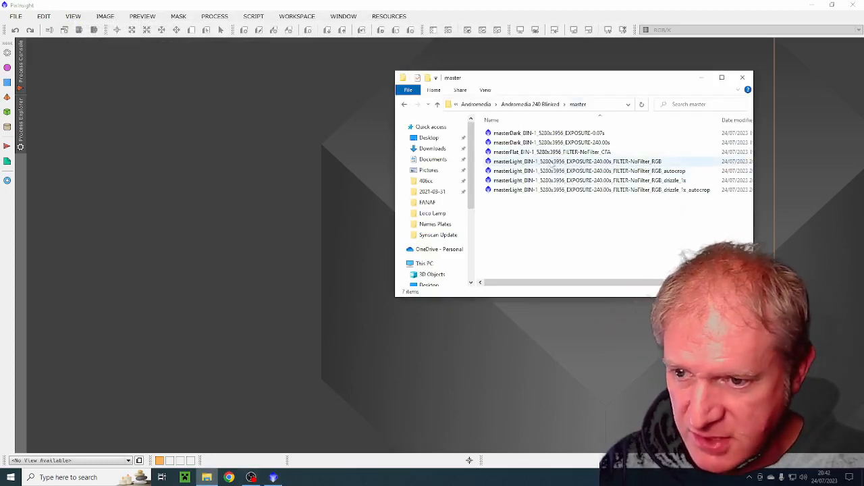
{"action": "left_click_drag", "start_coordinate": [506, 165], "coordinate": [133, 135]}
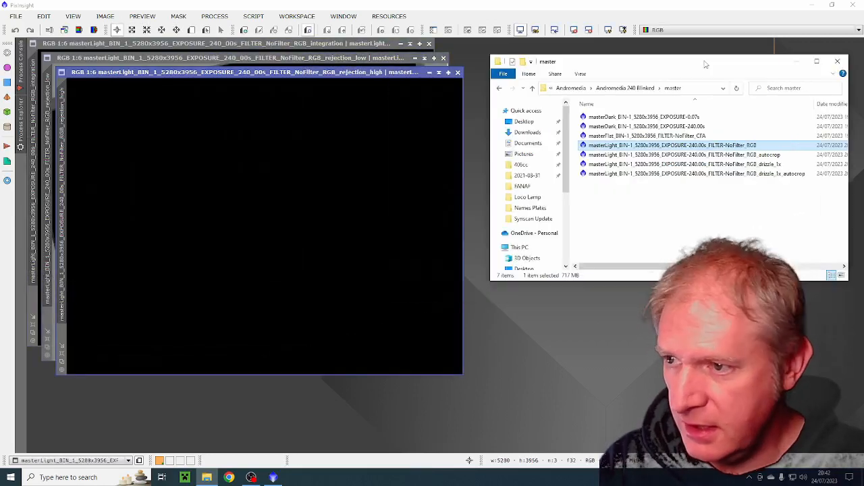
- Open the ScreenTransferFunction process
{"action": "left_click", "coordinate": [215, 16]}
{"action": "mouse_move", "coordinate": [275, 10]}
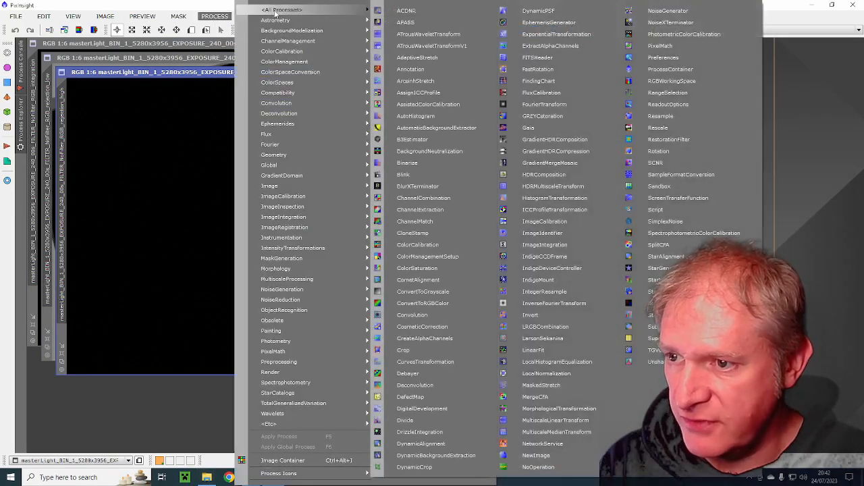
{"action": "left_click", "coordinate": [651, 225]}
- Spread out the rejection_high and rejection_low image windows and bring the integration image to the front
{"action": "left_click_drag", "start_coordinate": [366, 79], "coordinate": [665, 92]}
{"action": "left_click_drag", "start_coordinate": [344, 58], "coordinate": [388, 69]}
{"action": "left_click_drag", "start_coordinate": [636, 92], "coordinate": [652, 103]}
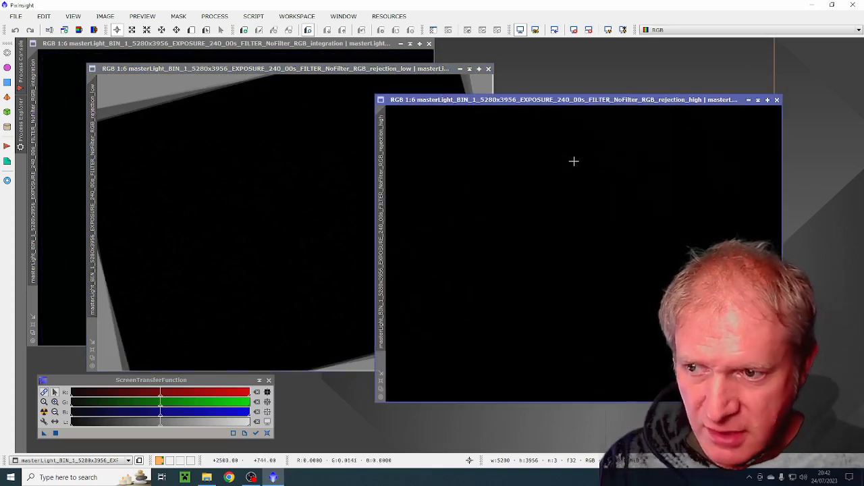
{"action": "left_click_drag", "start_coordinate": [297, 72], "coordinate": [326, 67]}
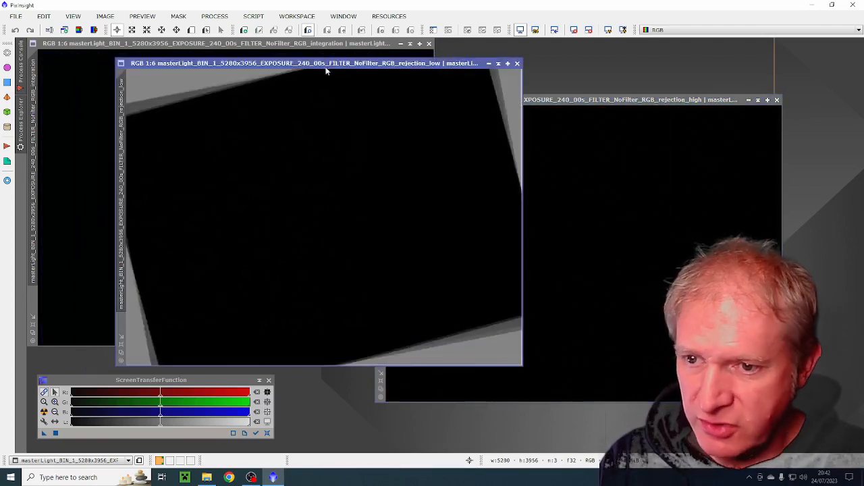
{"action": "left_click", "coordinate": [338, 44]}
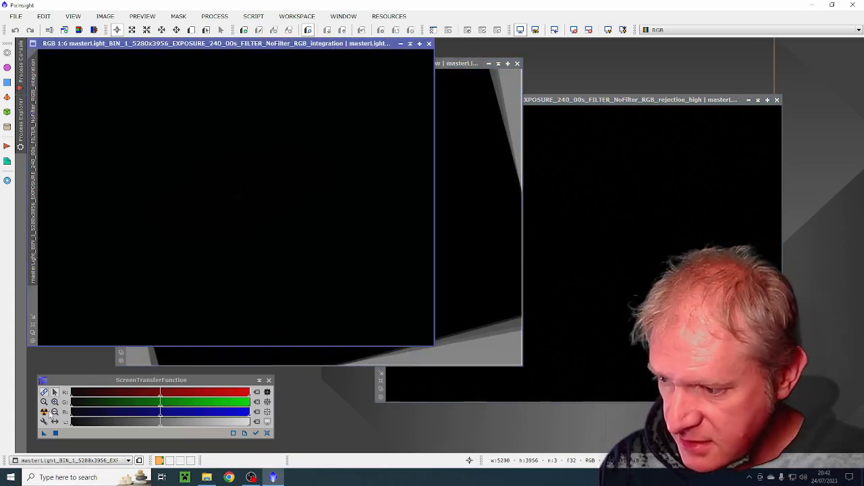
- Unlink the RGB channels and apply an auto stretch to the integration image, shifting its window slightly for viewing
{"action": "left_click", "coordinate": [44, 391]}
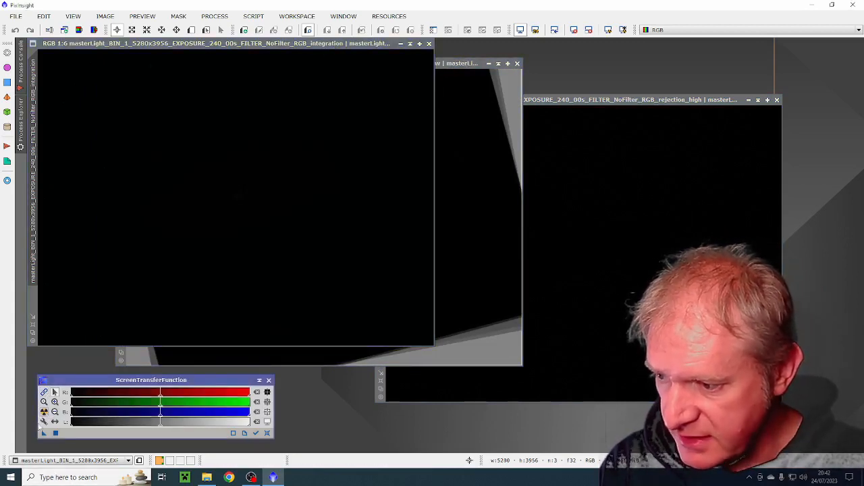
{"action": "left_click", "coordinate": [44, 412]}
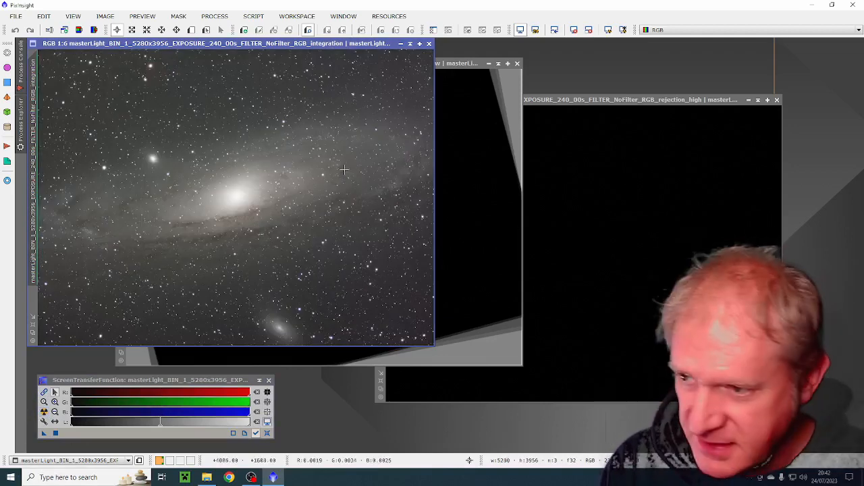
{"action": "left_click_drag", "start_coordinate": [326, 43], "coordinate": [350, 54]}
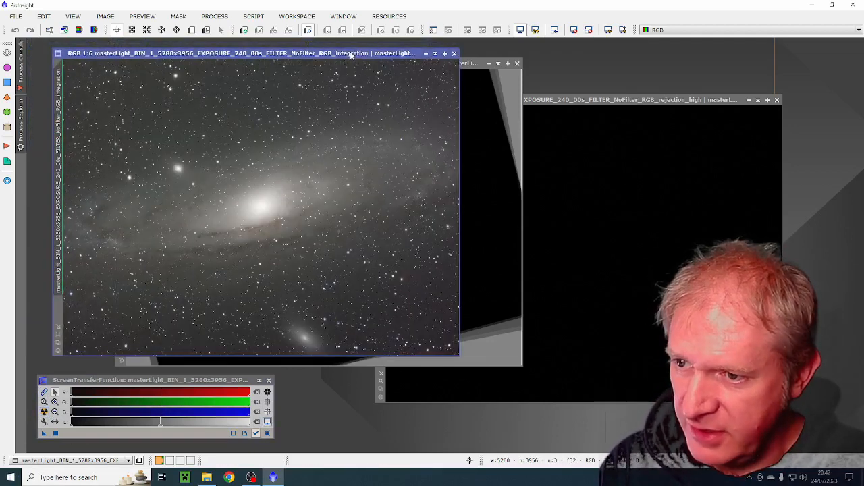
- Close the rejection_low and rejection_high images and collapse the integration image window
{"action": "left_click", "coordinate": [518, 64]}
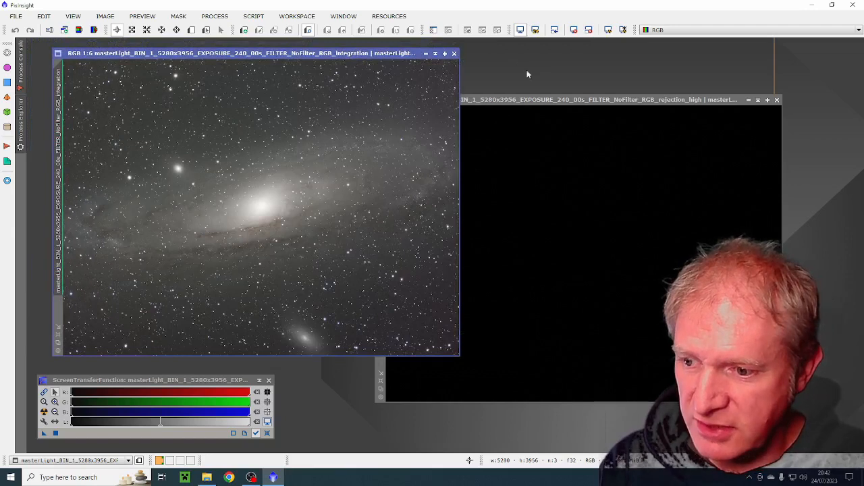
{"action": "left_click", "coordinate": [777, 100]}
{"action": "left_click", "coordinate": [435, 53]}
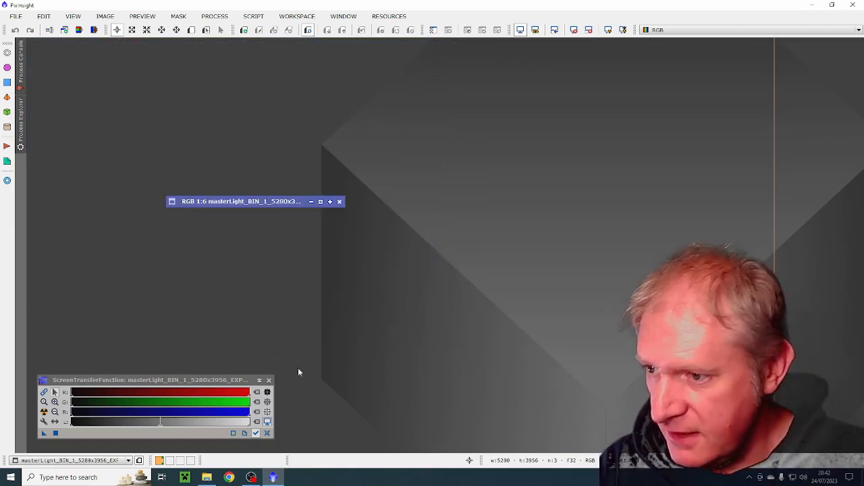
- Open the RGB_drizzle_1x_autocrop master light from the master folder and close its crop mask image after viewing it
{"action": "left_click", "coordinate": [207, 477]}
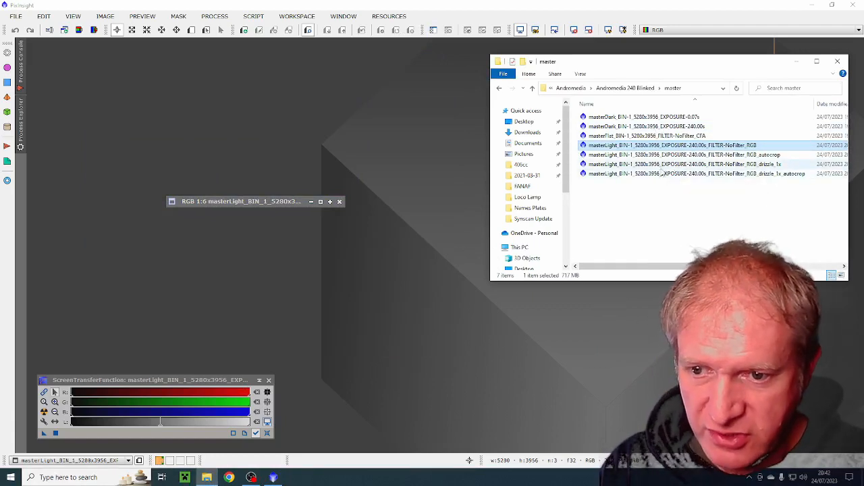
{"action": "left_click", "coordinate": [661, 174]}
{"action": "double_click", "coordinate": [645, 176]}
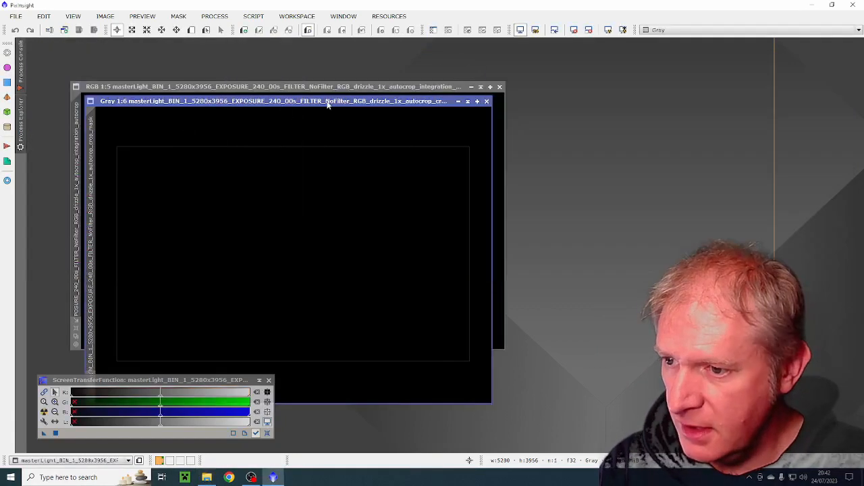
{"action": "left_click_drag", "start_coordinate": [331, 101], "coordinate": [390, 115]}
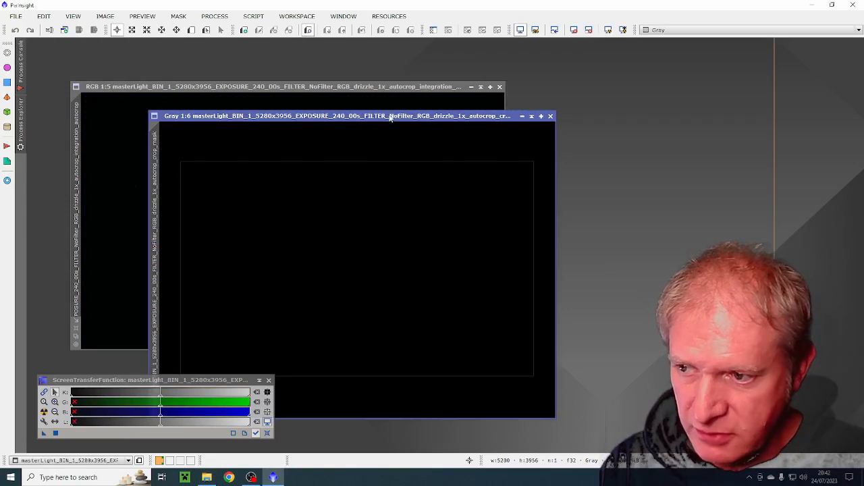
{"action": "left_click_drag", "start_coordinate": [426, 119], "coordinate": [586, 111]}
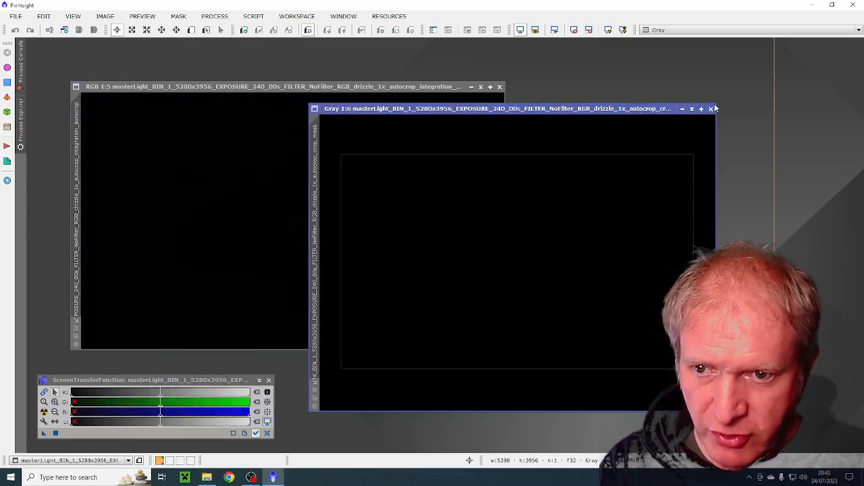
{"action": "left_click", "coordinate": [710, 109]}
- Apply an auto stretch to the drizzle_1x_autocrop integration image and reposition its window for viewing
{"action": "left_click", "coordinate": [44, 415]}
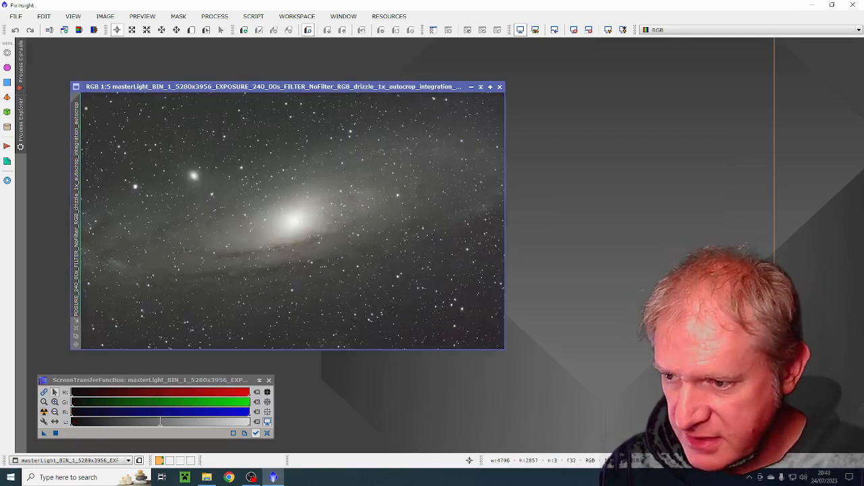
{"action": "left_click_drag", "start_coordinate": [435, 89], "coordinate": [455, 57]}
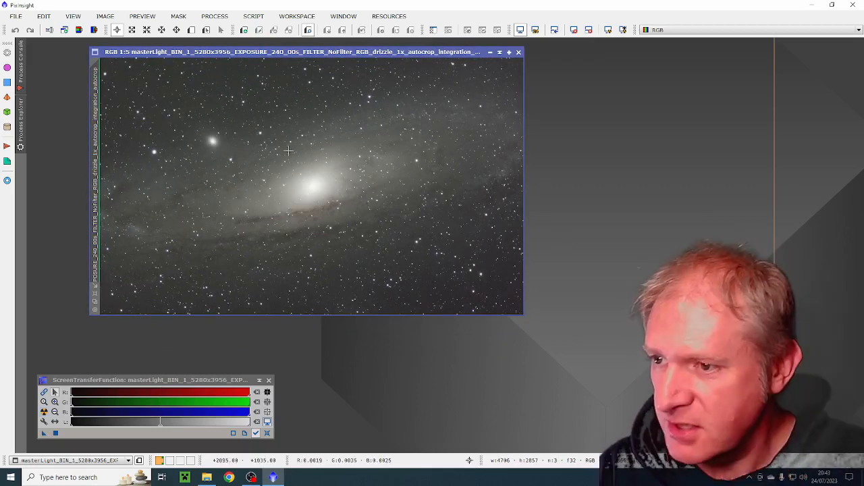
{"action": "left_click_drag", "start_coordinate": [304, 52], "coordinate": [295, 61]}
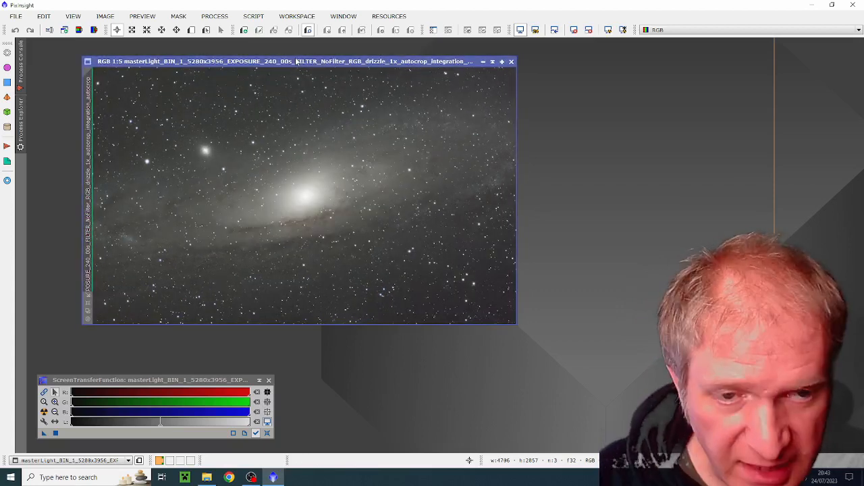